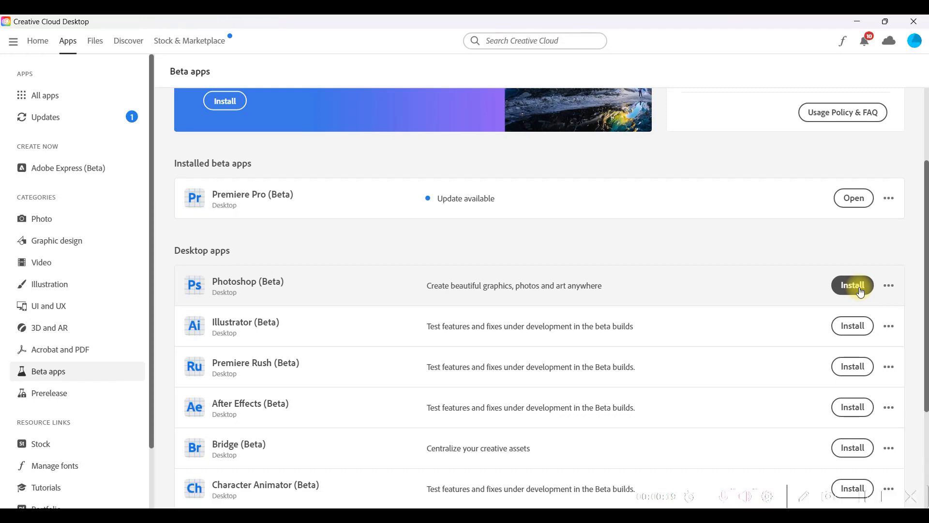
- Install Photoshop (Beta) from the desktop beta apps and check for it among the installed beta apps
scroll(307, 380, "down", 3)
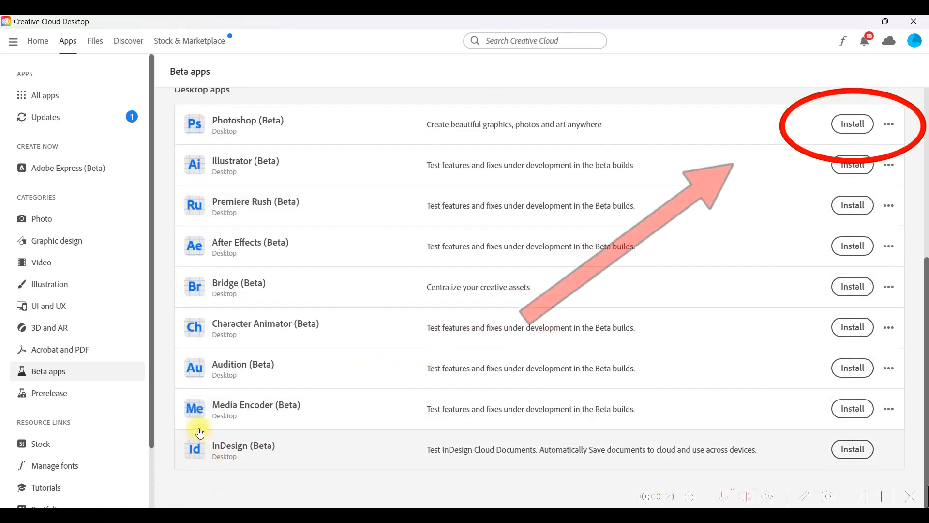
scroll(237, 242, "up", 2)
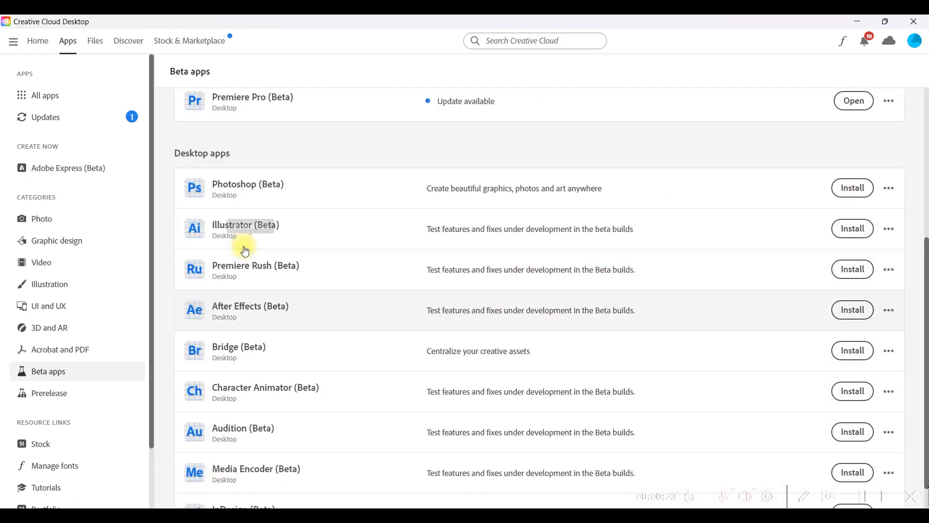
left_click(860, 252)
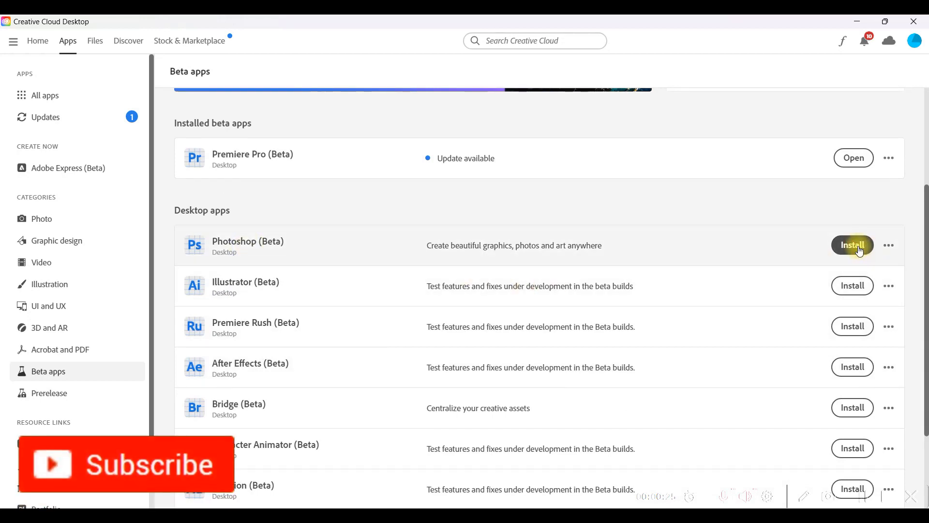
left_click(54, 371)
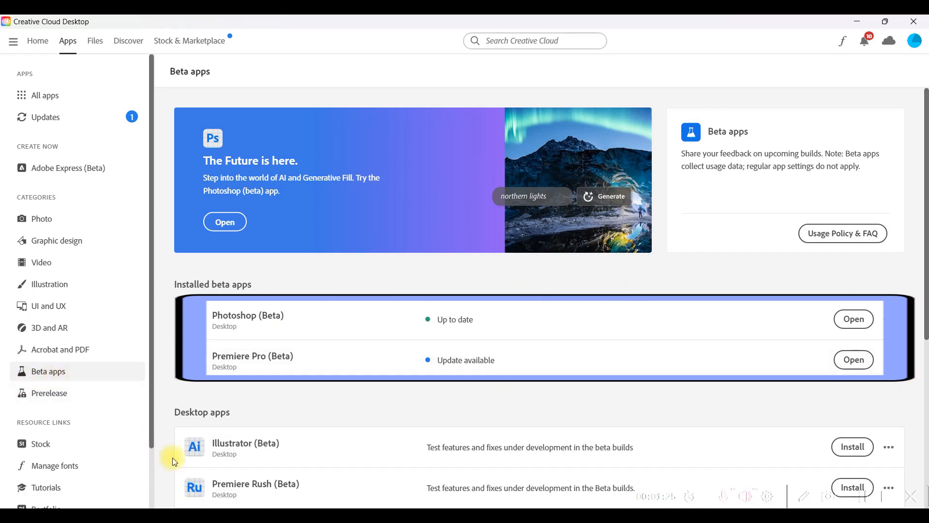
scroll(175, 462, "down", 3)
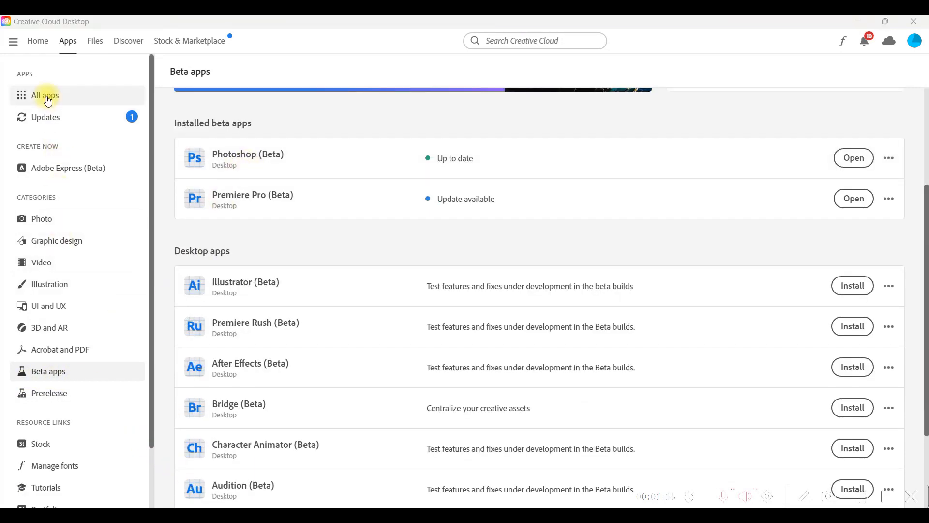
- Look through the full list of available desktop apps and return to the beta apps
left_click(48, 101)
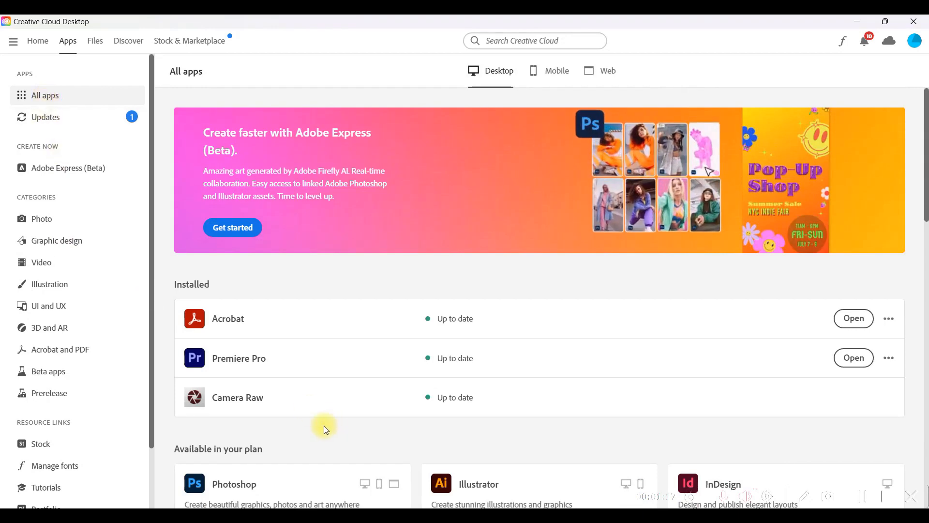
scroll(333, 414, "down", 3)
scroll(327, 416, "down", 3)
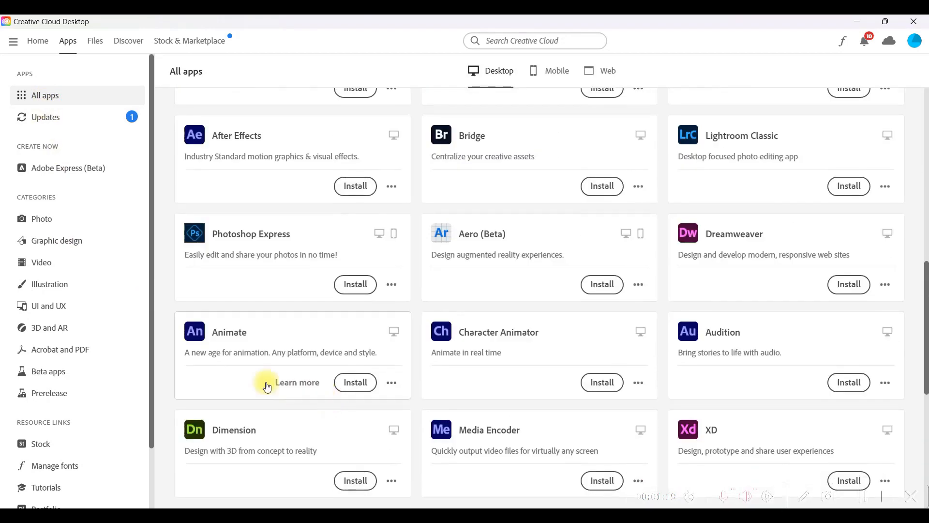
left_click(57, 371)
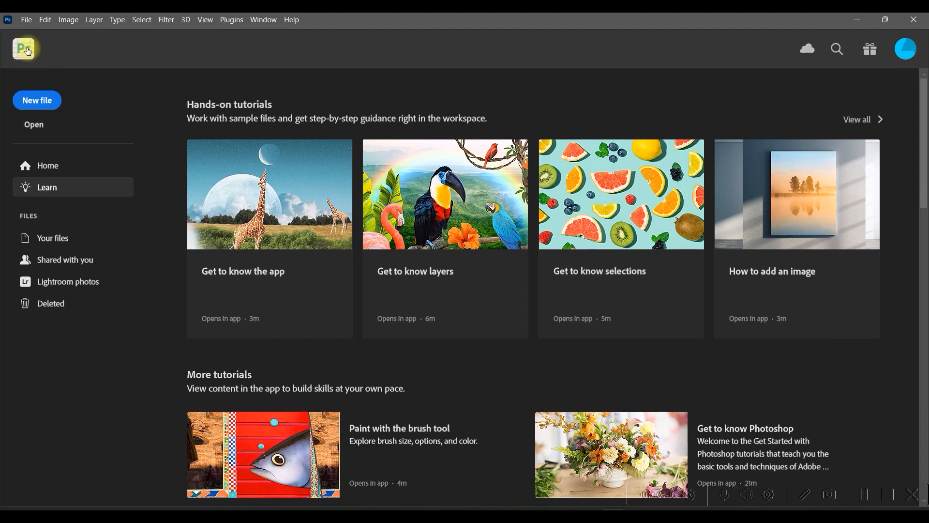
- Switch to Photoshop (Beta), leave its home screen and open high-school-student-gf92fbc573_1920.jpg from Downloads
left_click(25, 48)
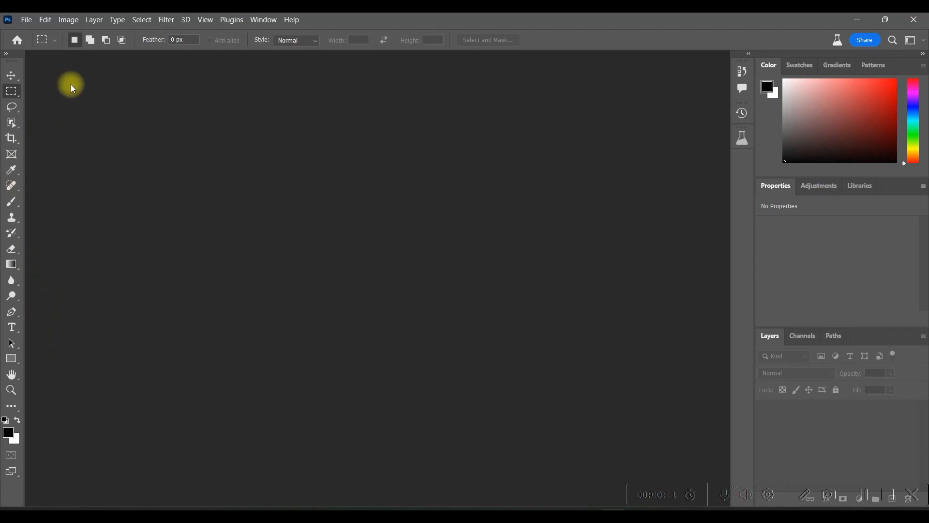
left_click(28, 19)
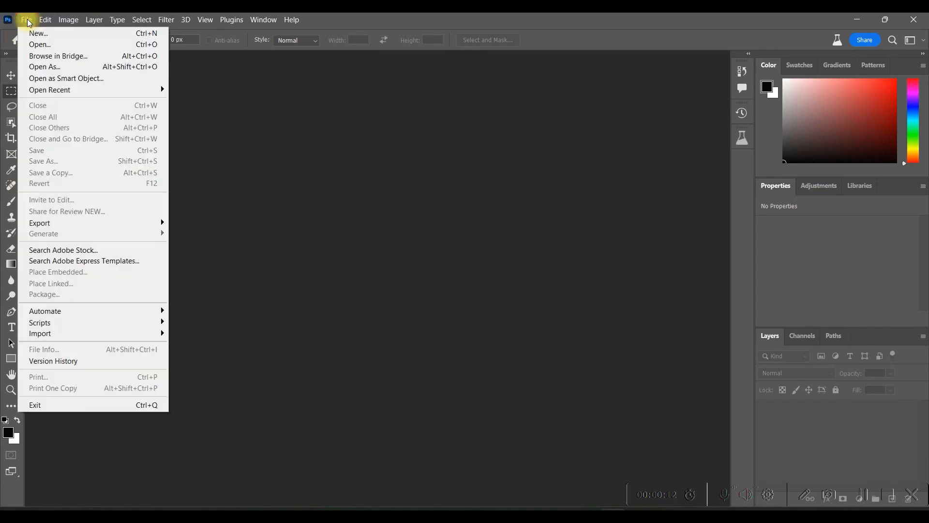
left_click(37, 48)
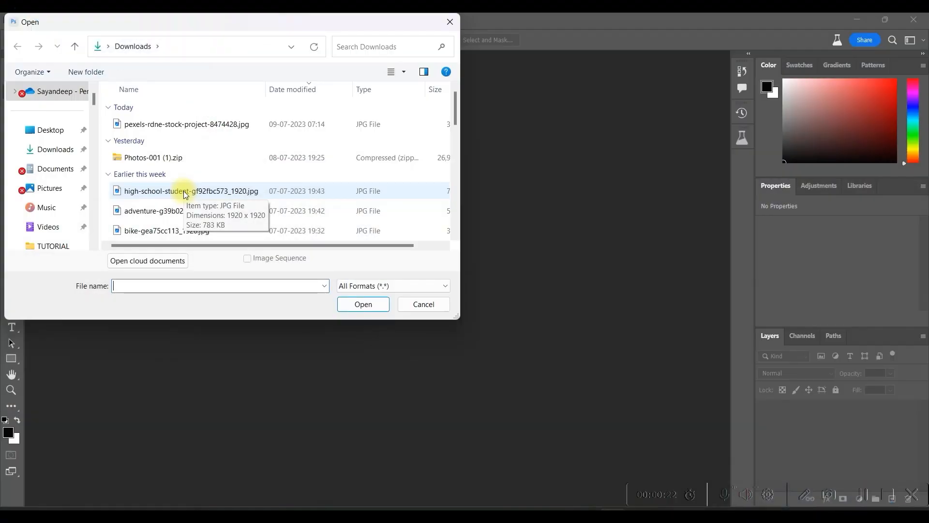
left_click(185, 192)
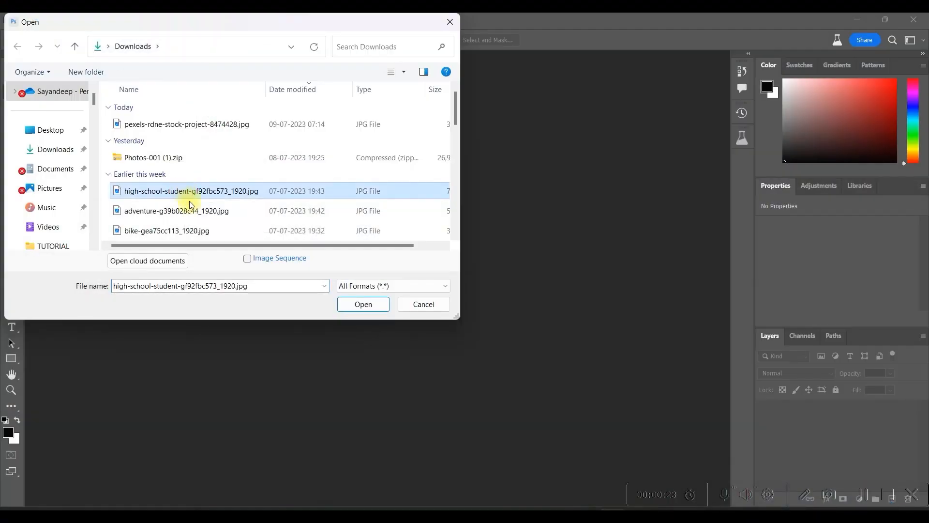
left_click(361, 306)
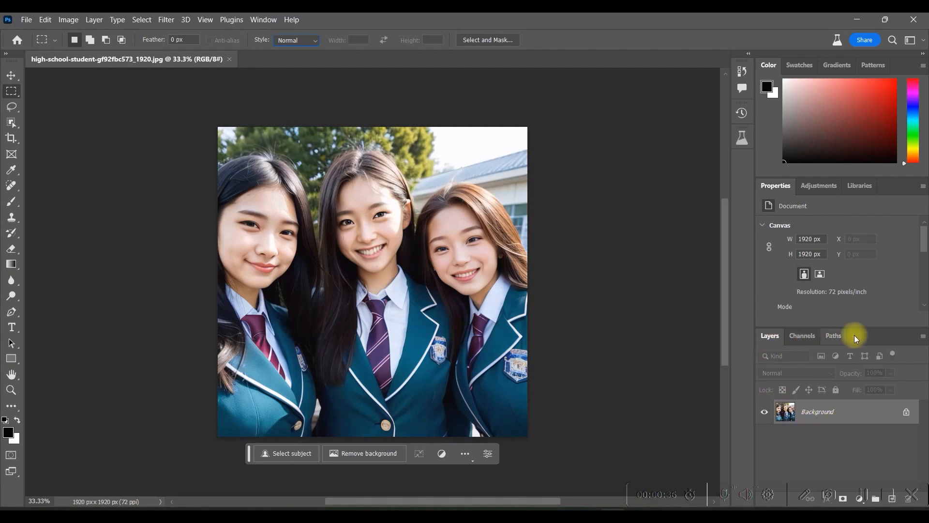
- Unlock the Background layer and widen the canvas on both sides to about 3450 px with the Crop tool
left_click(907, 414)
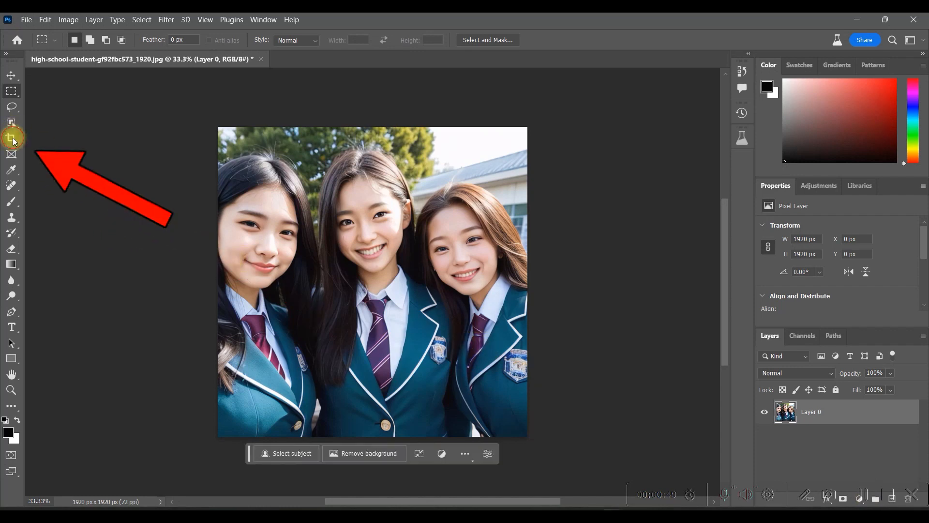
left_click(12, 139)
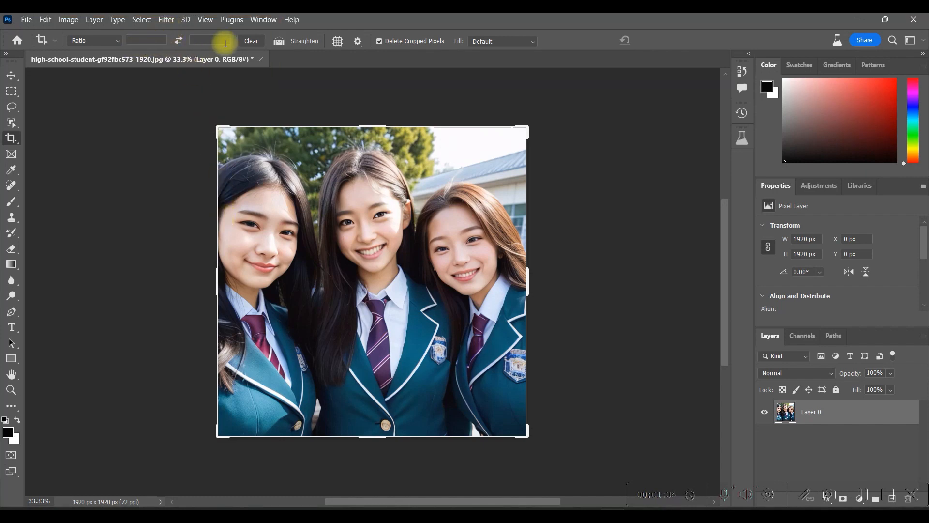
left_click_drag(214, 278, 153, 280)
left_click_drag(595, 285, 652, 280)
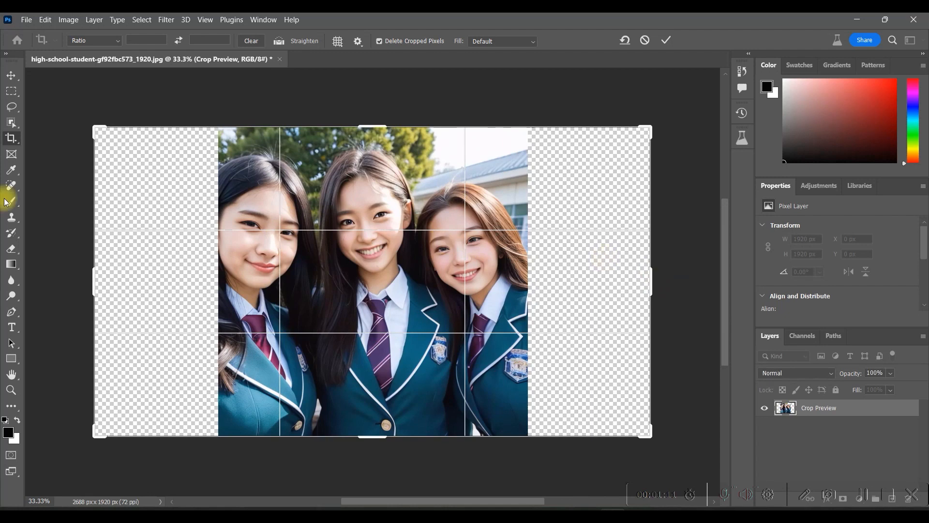
- Select the empty left strip, about 904 px wide with a slight overlap onto the photo, and run Generative Fill with a blank prompt
left_click(12, 92)
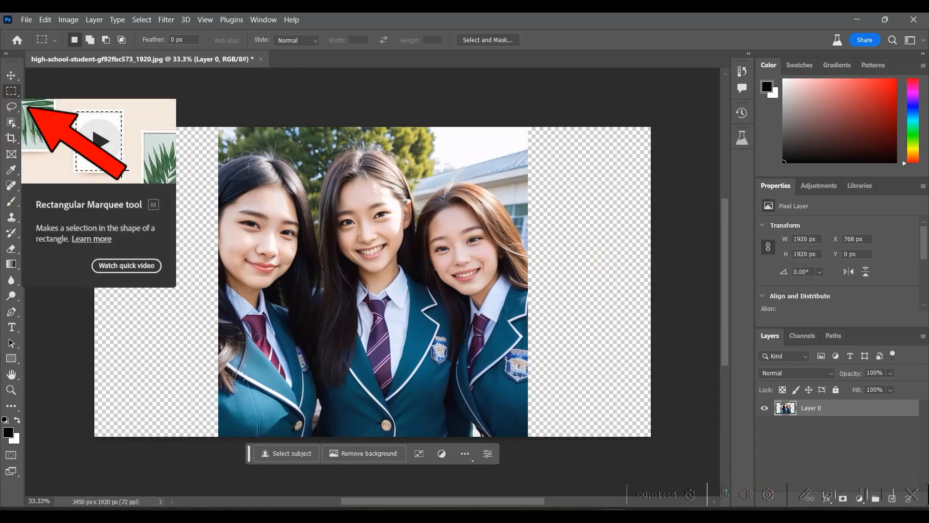
left_click_drag(89, 127, 240, 462)
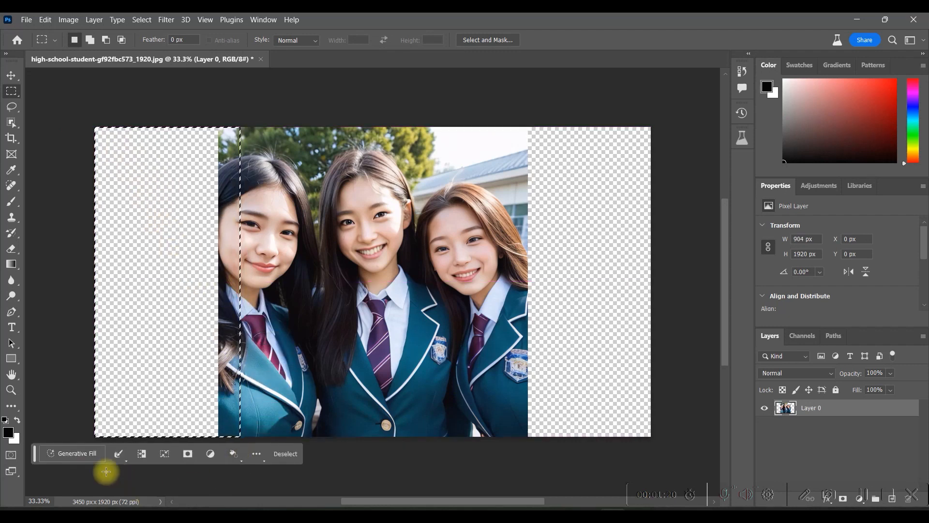
left_click(65, 453)
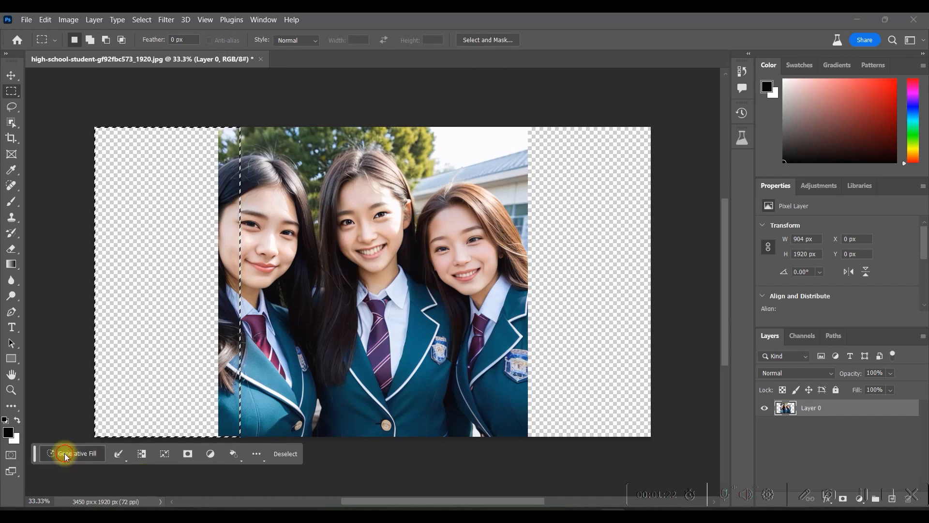
left_click(239, 453)
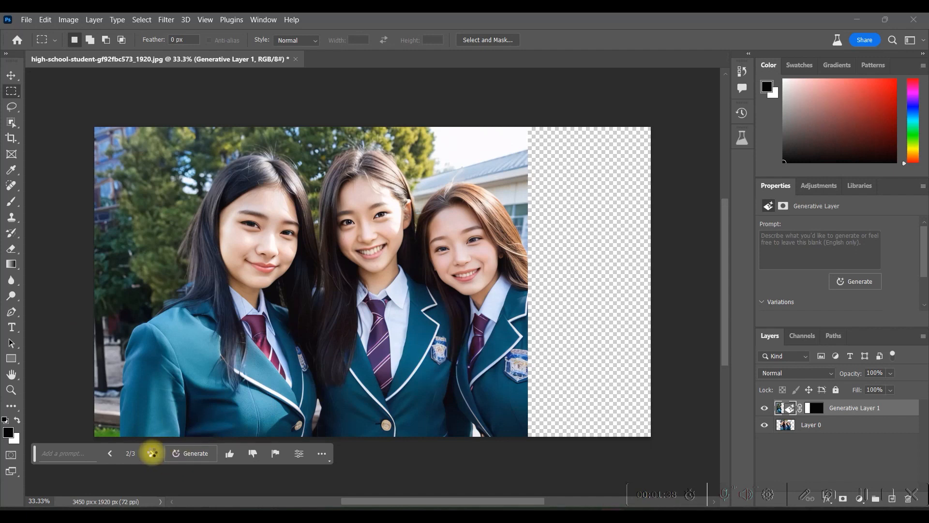
- Compare the generated variations for the left side of the photo and keep the third one
left_click(153, 453)
left_click(152, 453)
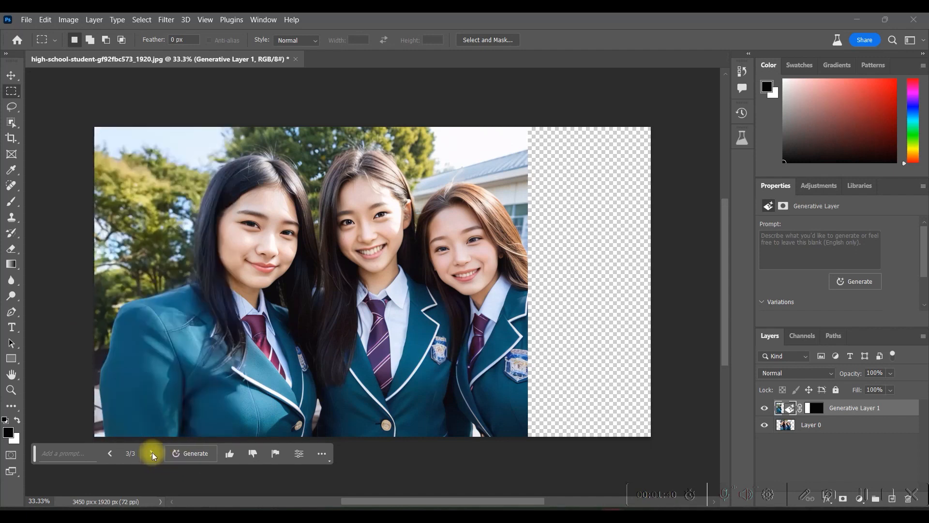
left_click(110, 454)
left_click(110, 454)
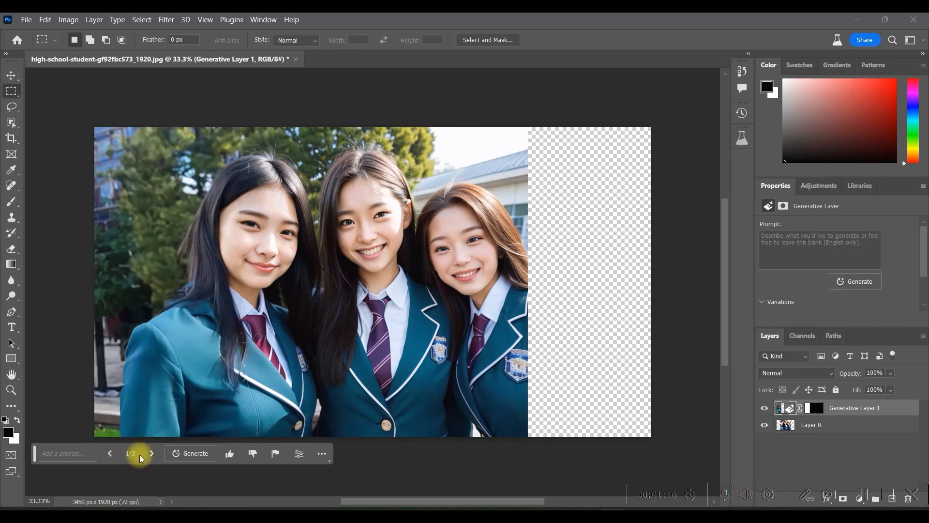
left_click(155, 456)
left_click(154, 456)
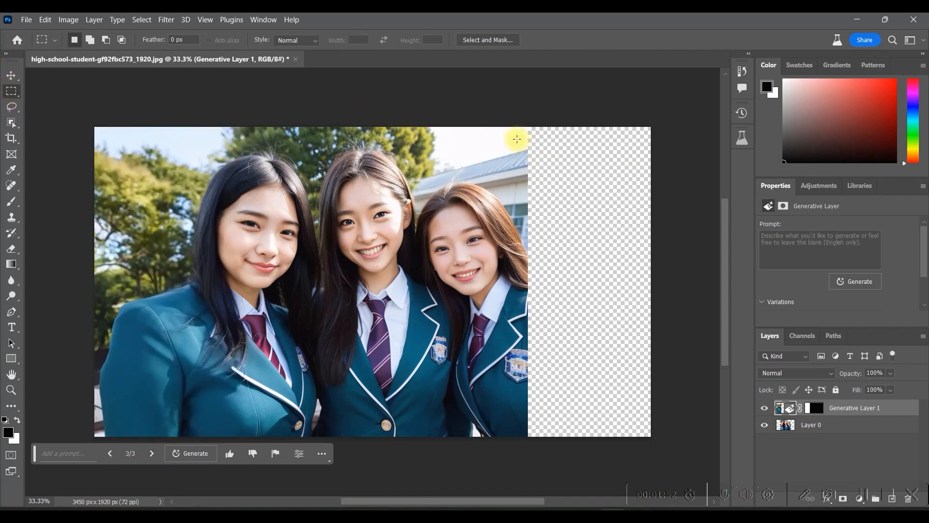
- Select the empty right strip with a slight overlap onto the photo and run Generative Fill with a blank prompt
left_click_drag(526, 127, 684, 450)
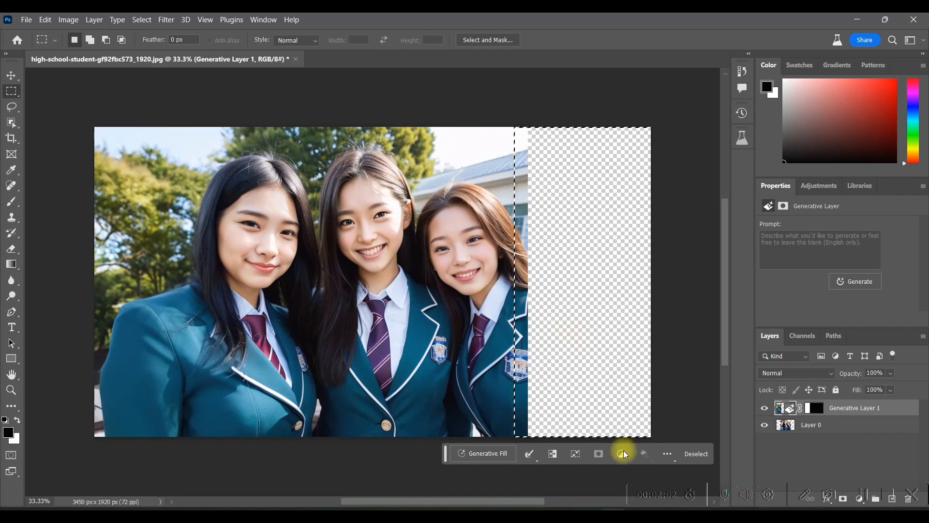
left_click(483, 453)
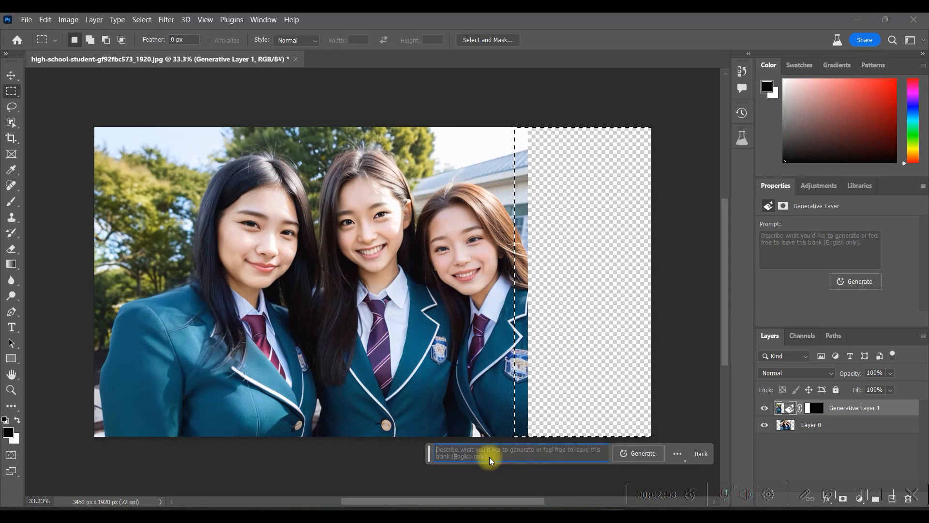
left_click(634, 453)
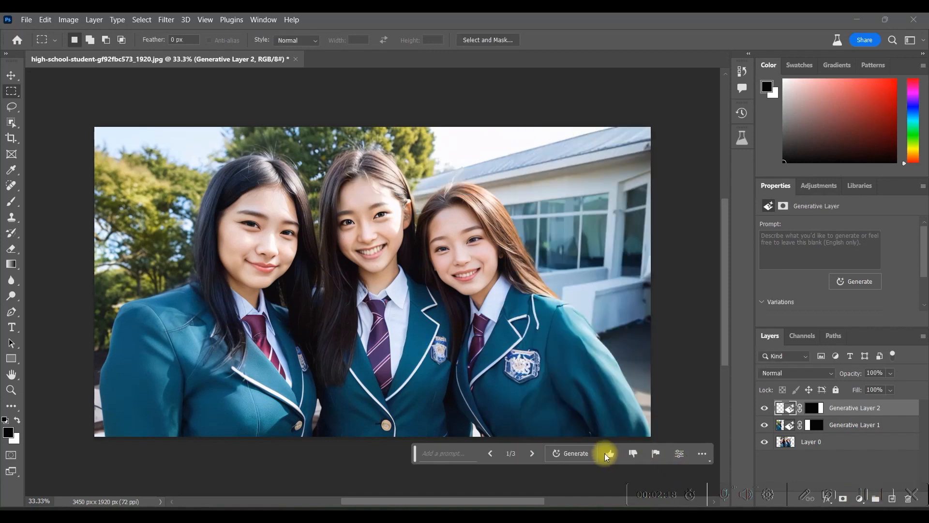
- Compare the generated variations for the right side of the photo and keep the second one
left_click(533, 452)
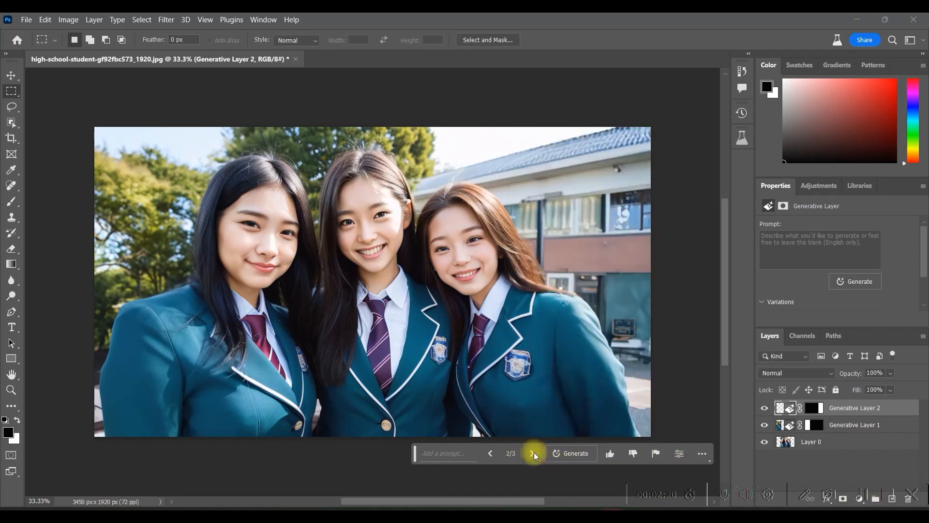
left_click(533, 452)
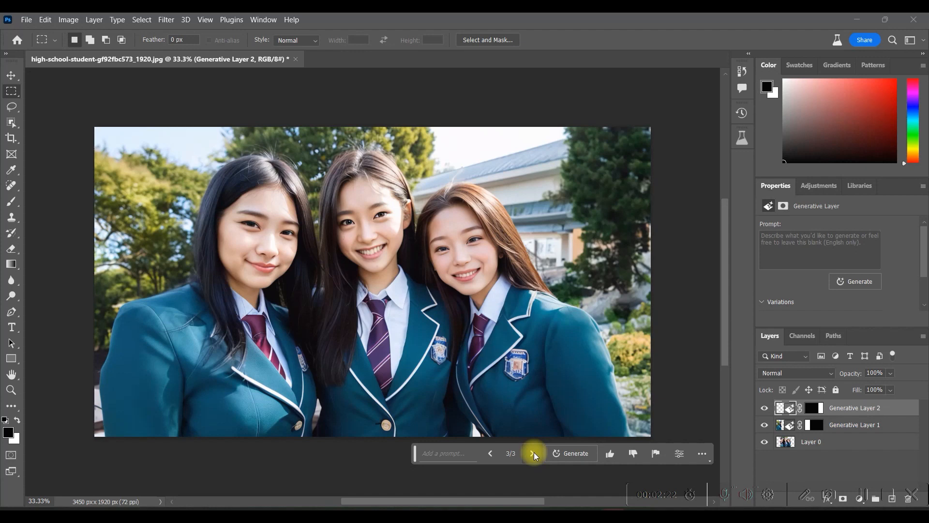
left_click(489, 454)
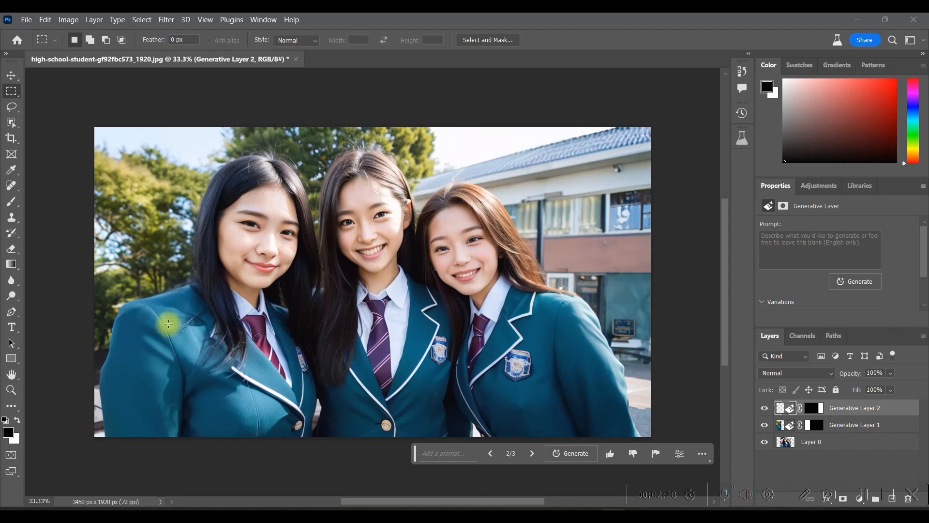
- Export the extended student photo with Quick Export as PNG
left_click(25, 19)
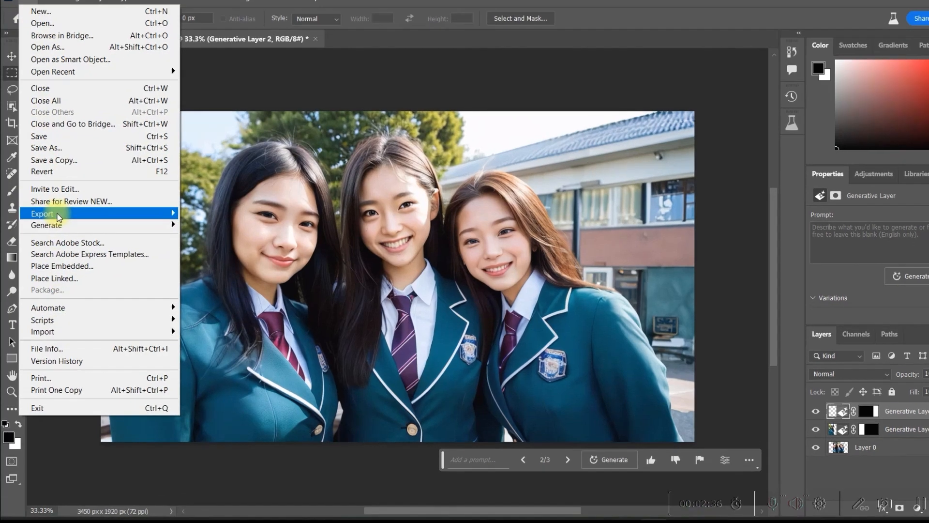
mouse_move(68, 222)
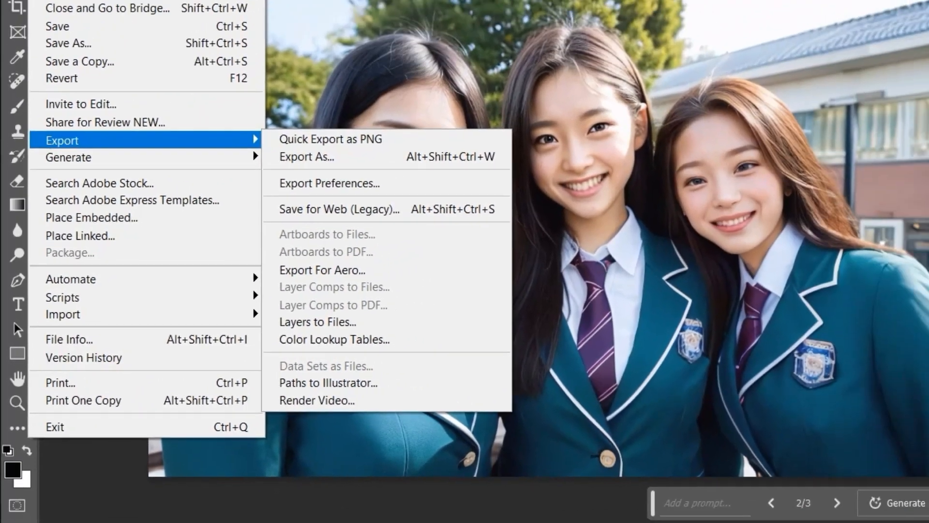
left_click(599, 61)
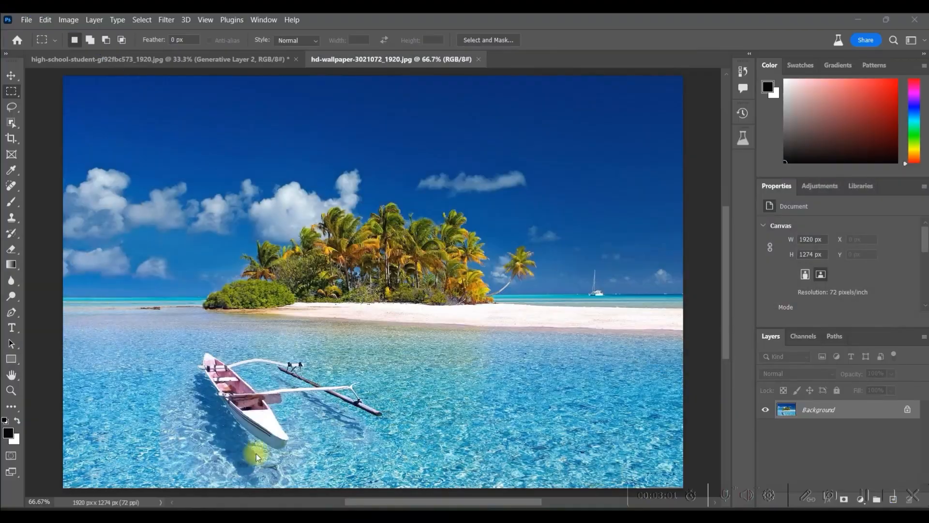
- Remove the boat by running Generative Fill with a blank prompt on a rectangular selection around it, and browse the variations
left_click(12, 102)
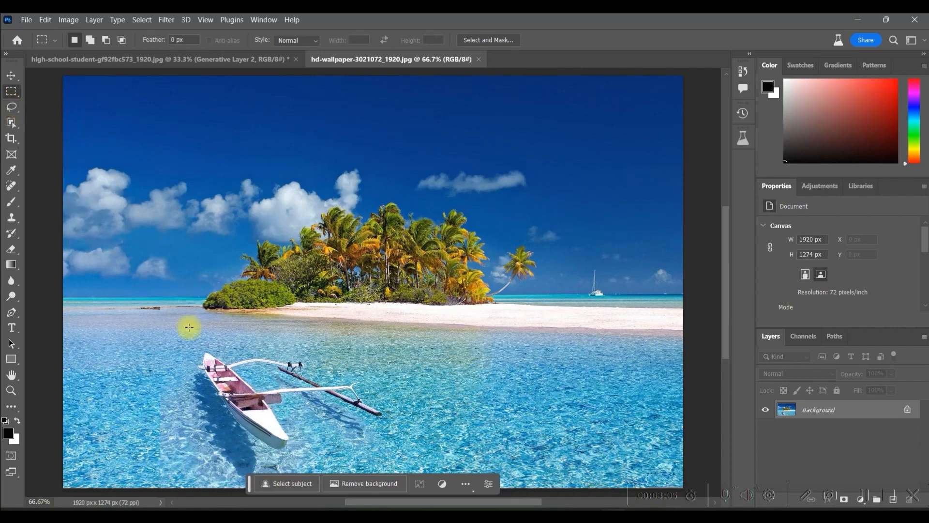
left_click_drag(197, 342, 387, 418)
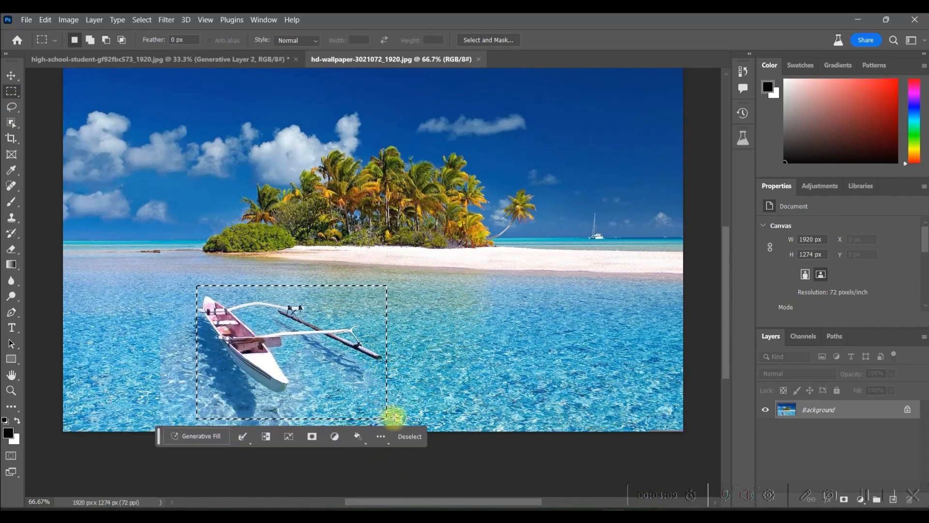
left_click(204, 437)
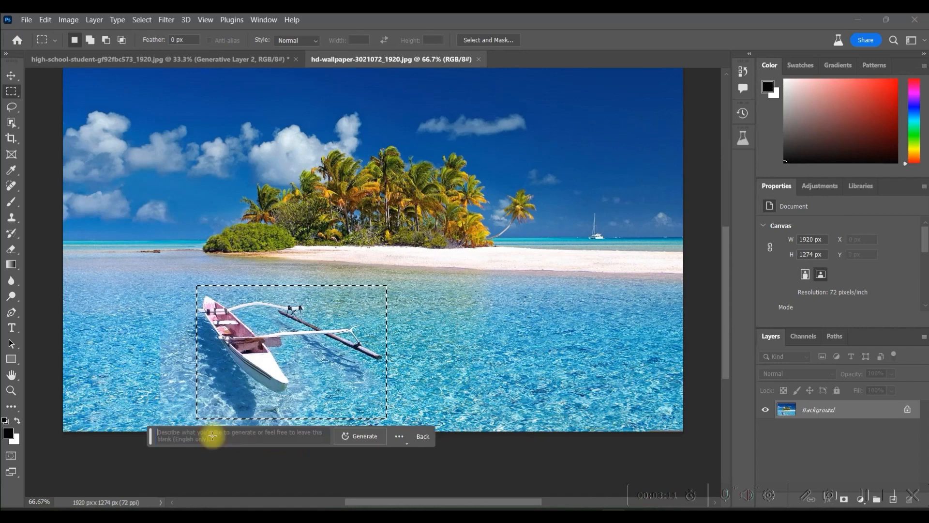
left_click(374, 437)
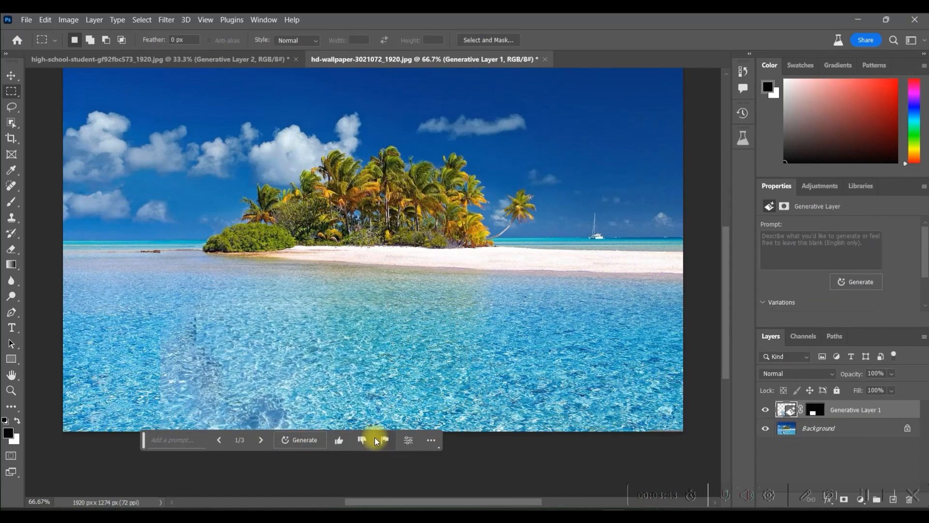
left_click(262, 440)
left_click(261, 440)
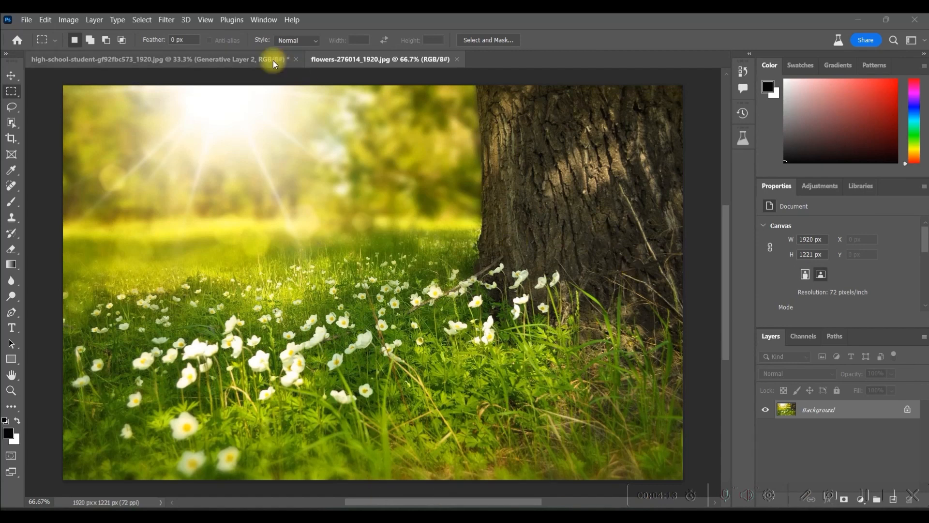
- Draw a freehand Lasso selection over the grass and flowers in front of the tree trunk, reaching partway up the trunk
left_click(16, 108)
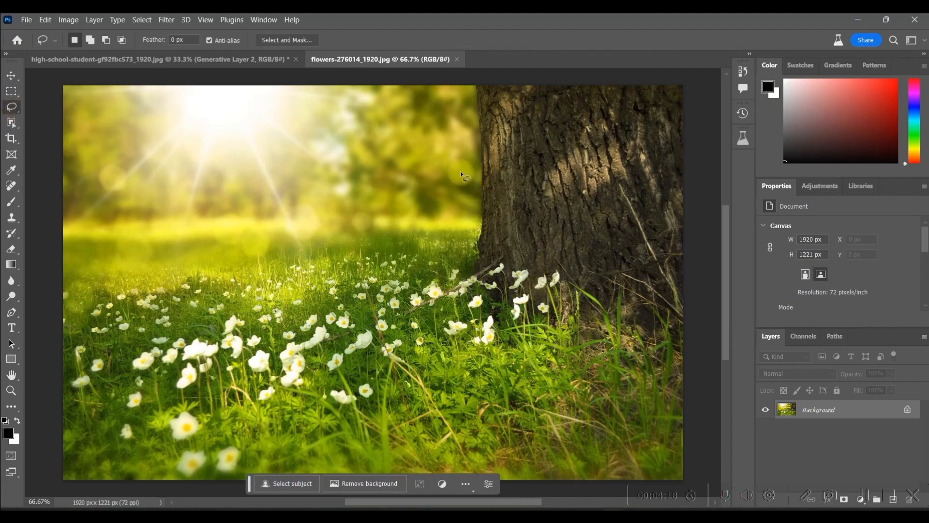
left_click_drag(457, 115, 459, 124)
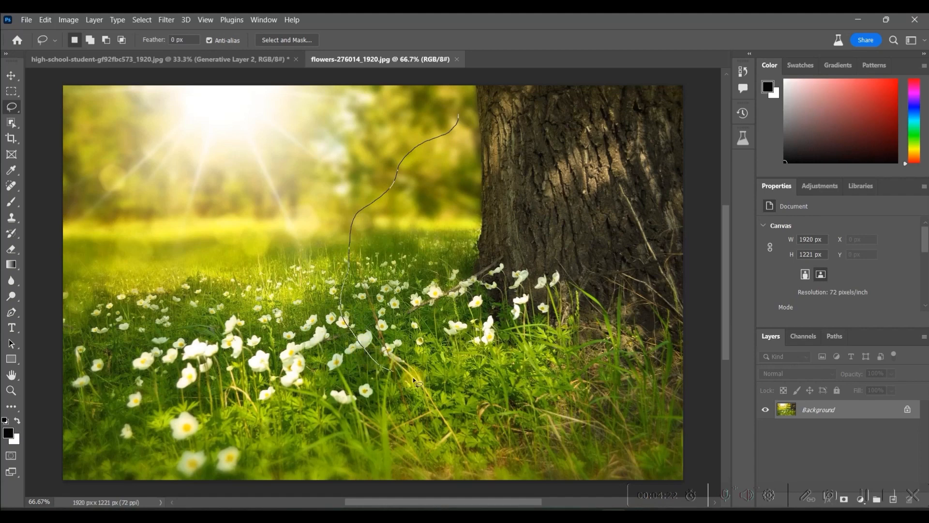
mouse_move(577, 387)
left_mouse_down()
mouse_move(606, 376)
mouse_move(619, 351)
left_mouse_up()
left_click_drag(636, 310, 623, 286)
mouse_move(585, 218)
left_mouse_down()
mouse_move(557, 165)
mouse_move(523, 138)
left_mouse_up()
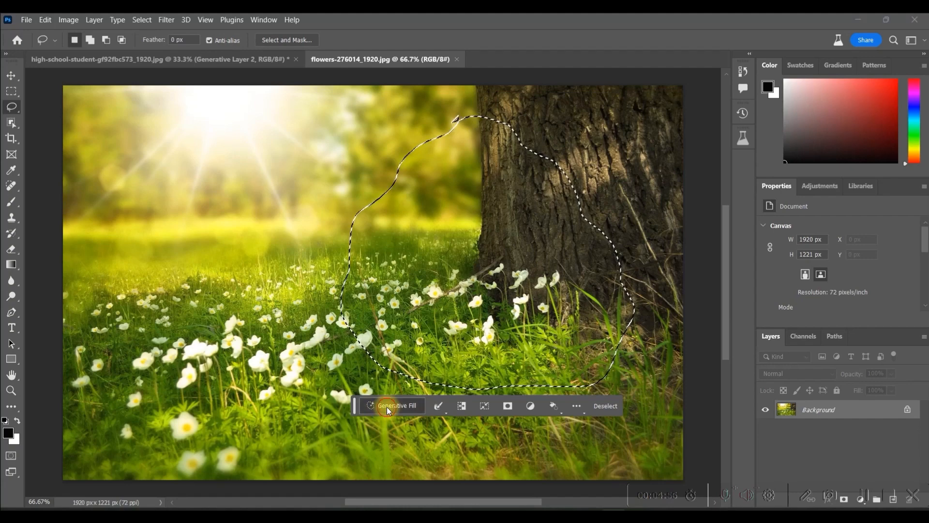
- Run Generative Fill with "A fair little girl with blond hair in Rainbow Colord Frock sitting & reading a book Ultra HD Detailed Studio Lighting Full front View"
left_click(387, 407)
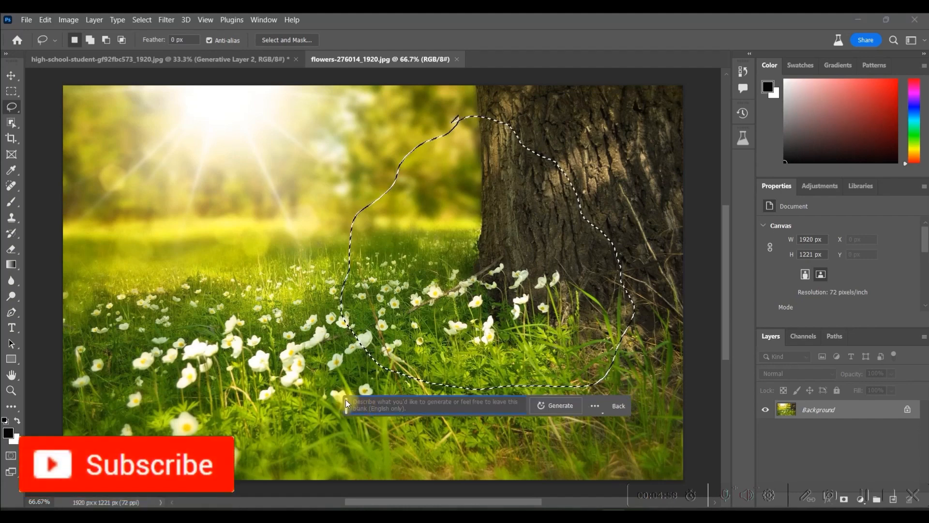
type("A fair little girl with blond hair")
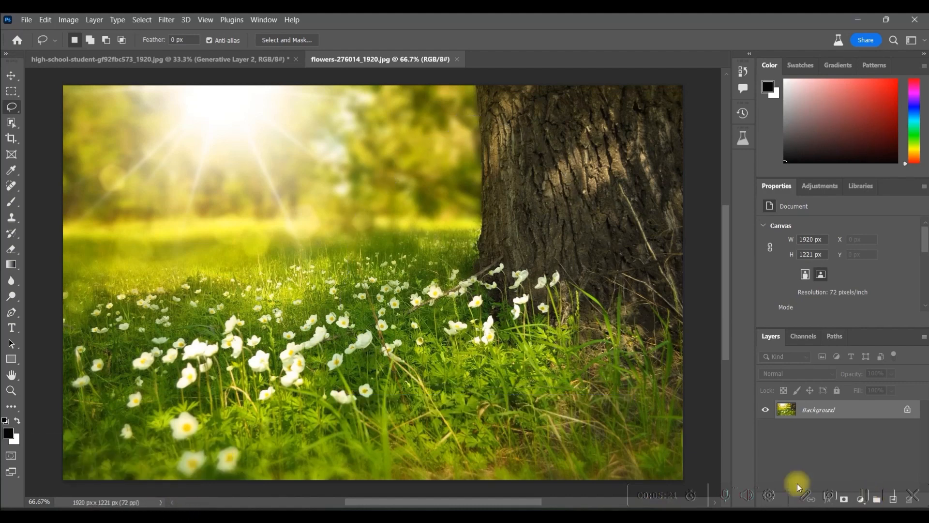
type("in Rainbow Colord Frock sitting & reading a book Ultra HD Detailed Studio Lighting Full front View")
left_click(541, 406)
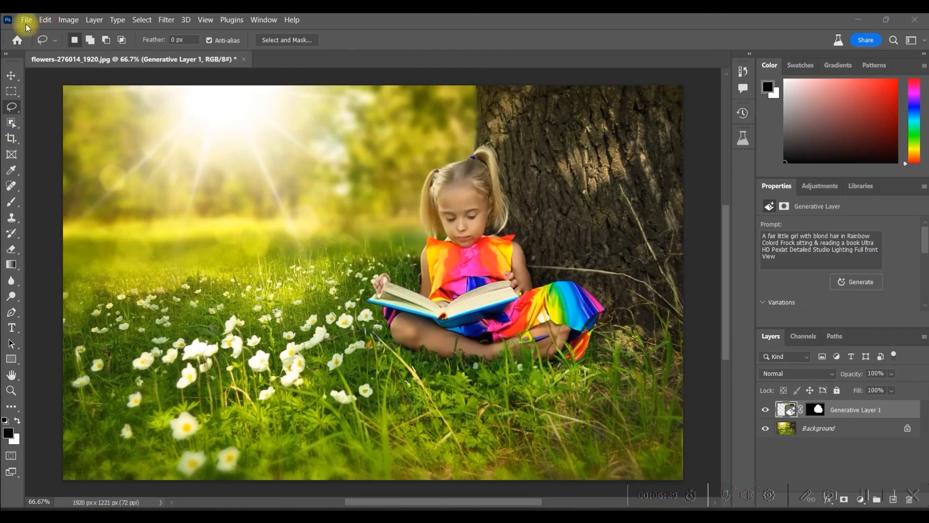
- Open the export options for the flower meadow image with the generated girl
left_click(27, 23)
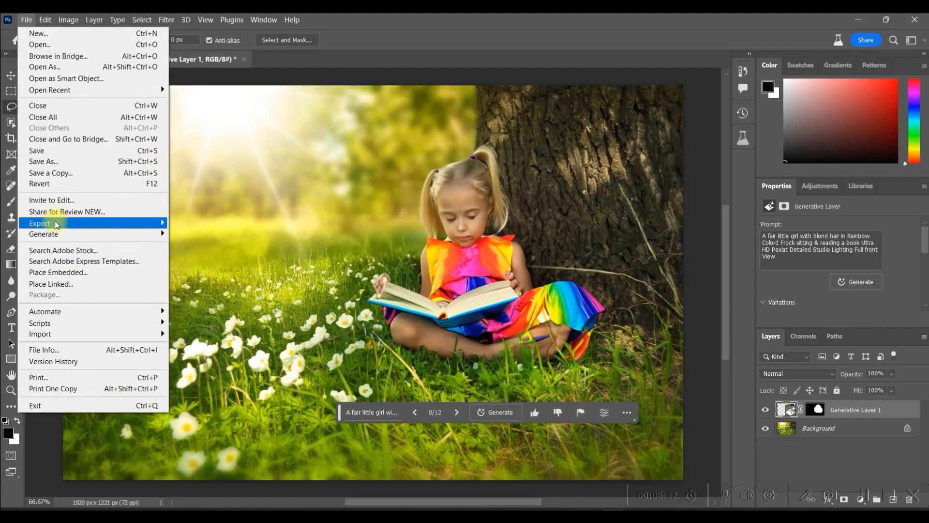
mouse_move(73, 223)
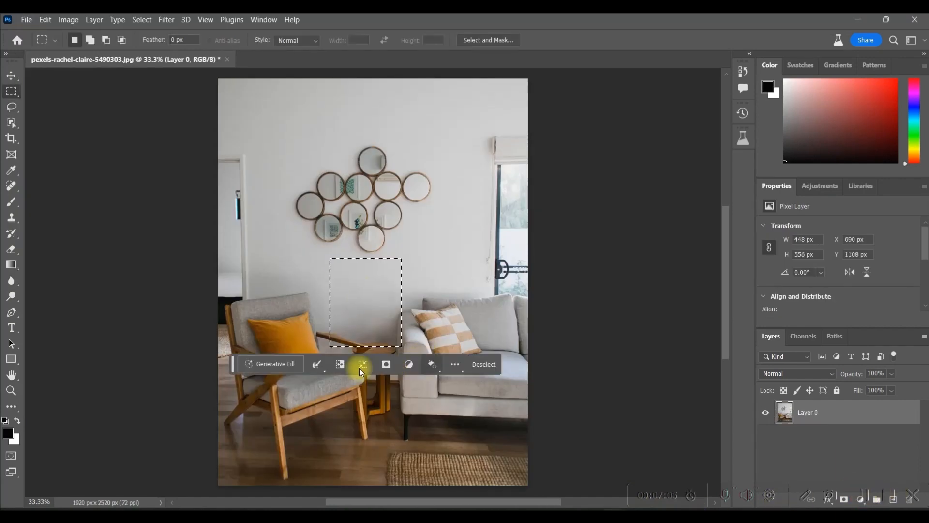
- Run Generative Fill with the prompt "Plant" on the selection above the side table and keep the third variation
left_click(288, 363)
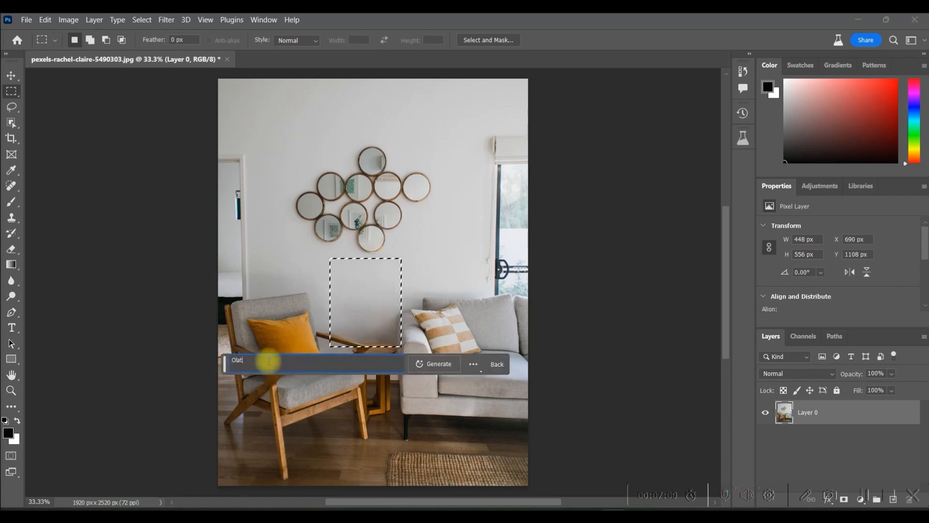
left_click(439, 364)
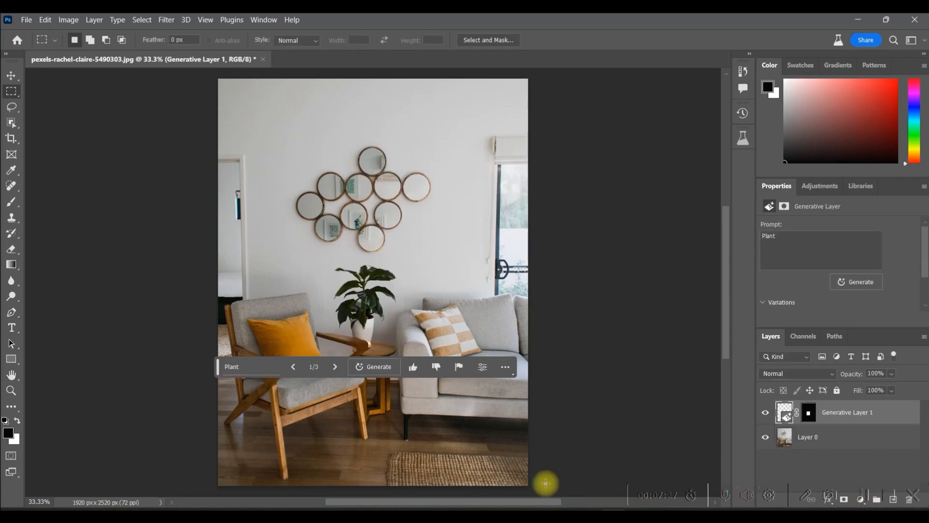
left_click(336, 367)
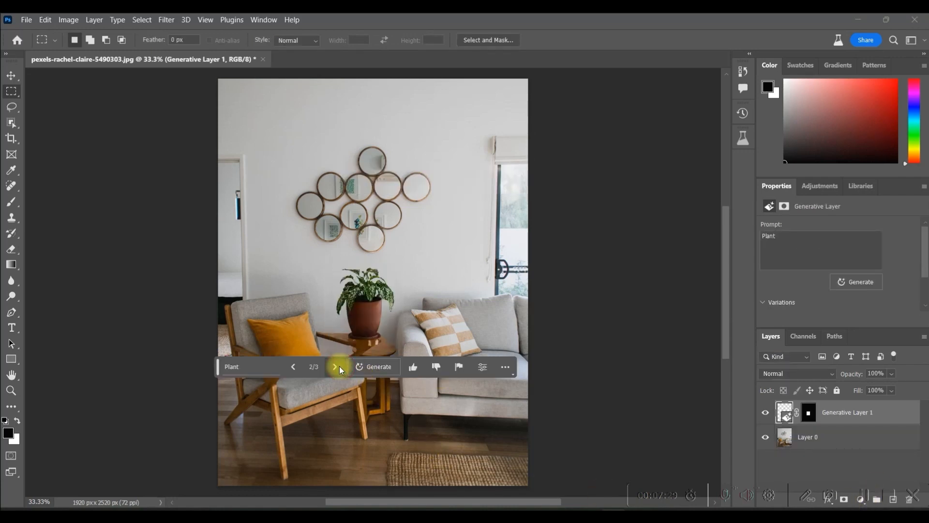
left_click(339, 367)
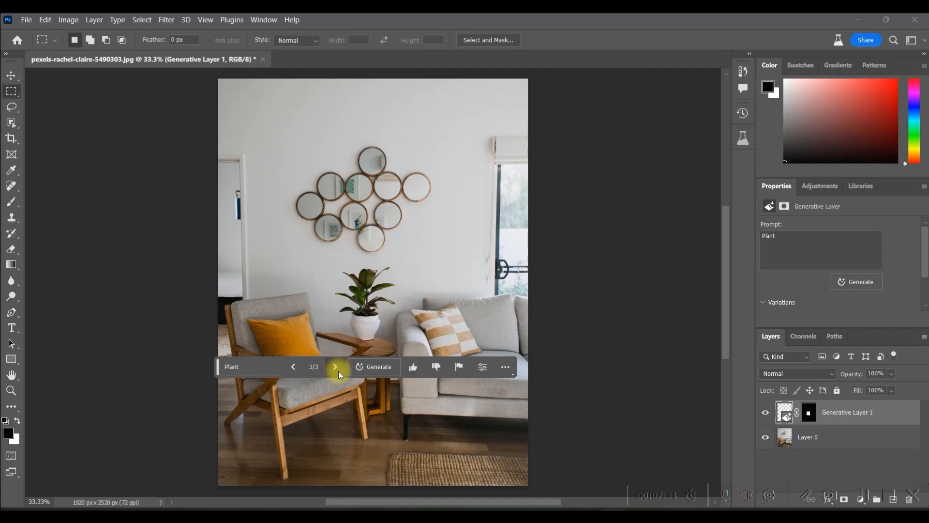
- Open the export options for the living room image with the generated plant
left_click(25, 21)
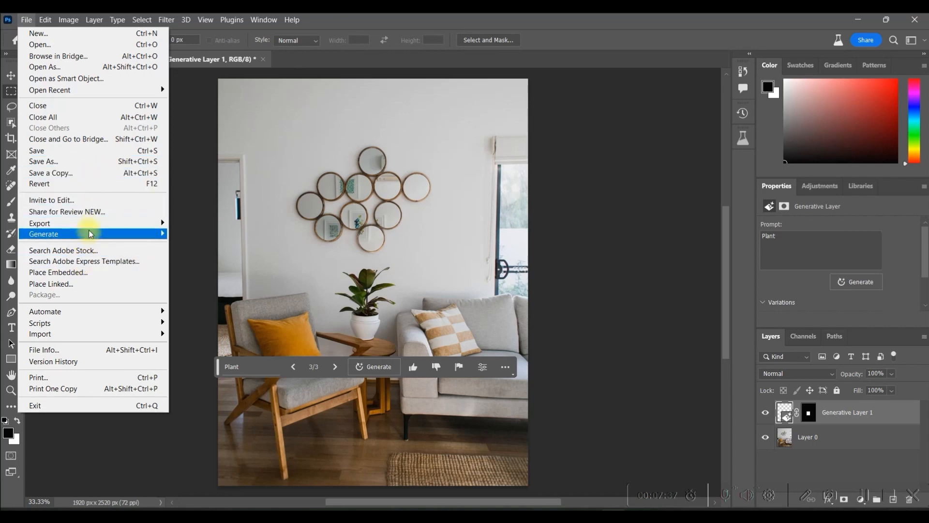
mouse_move(63, 224)
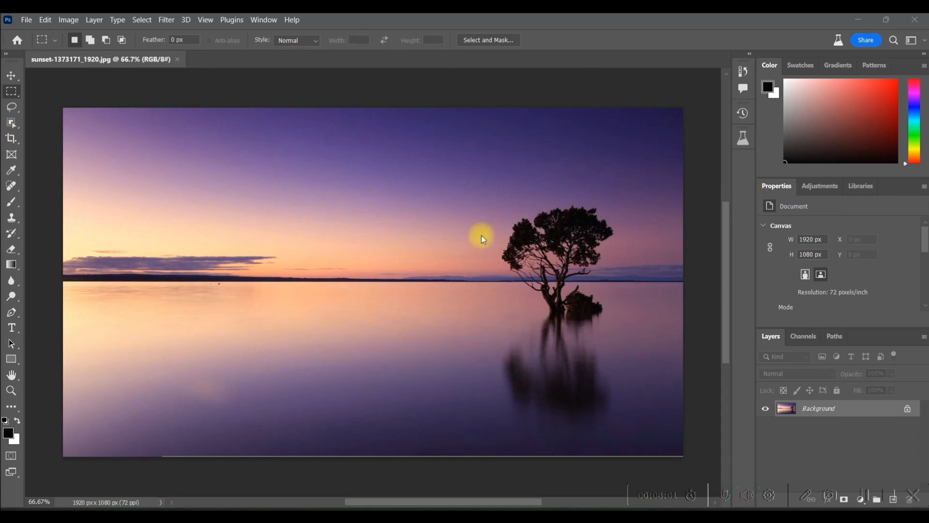
- Select the whole sky above the horizon with a rectangular marquee and run Generative Fill with the prompt "Rainbow Sky After rain"
left_click(11, 90)
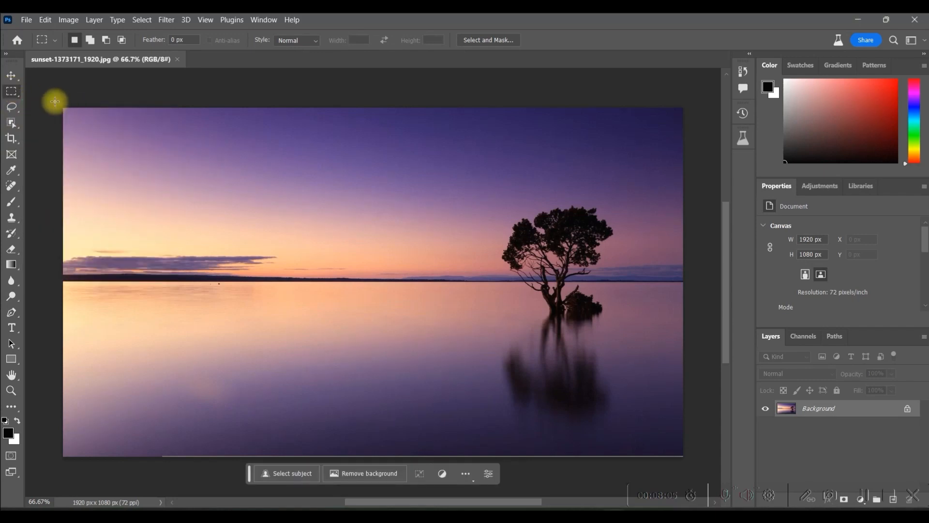
left_click_drag(58, 104, 700, 279)
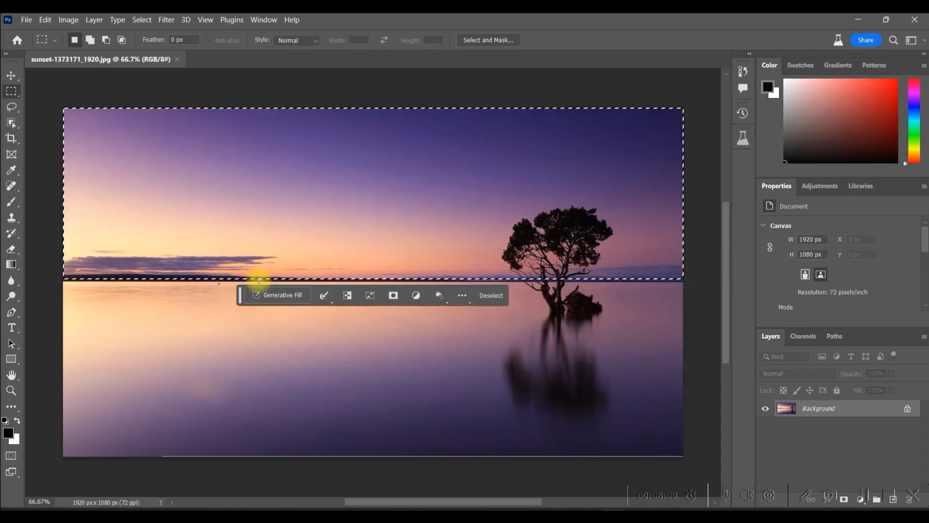
left_click(277, 294)
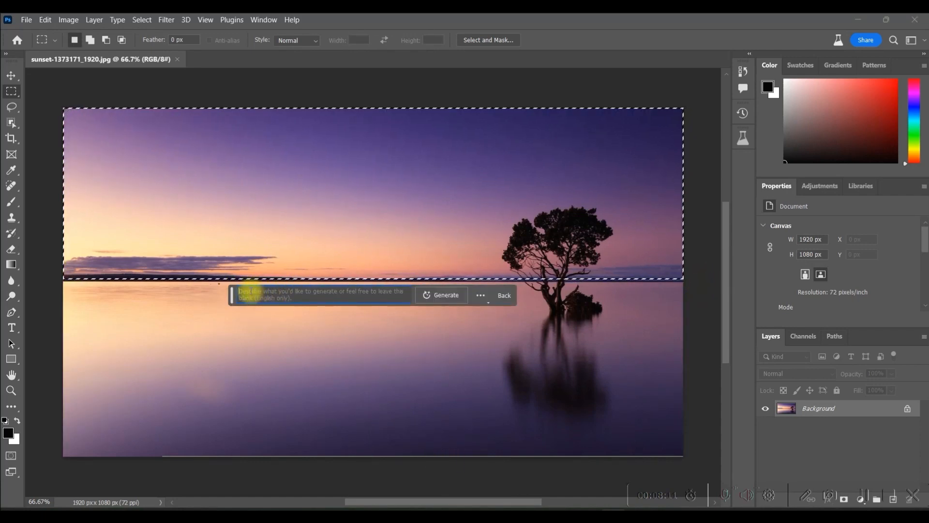
type("Rainbow Sky After rain")
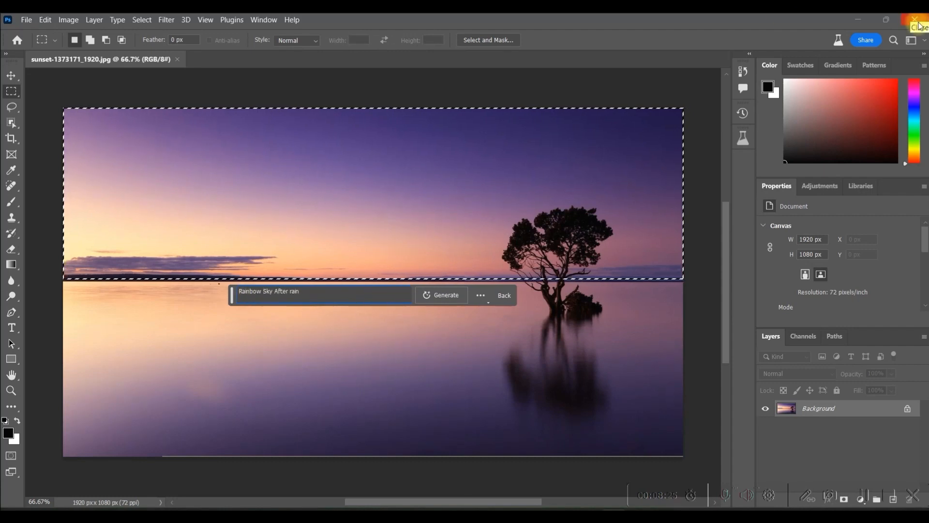
left_click(439, 295)
- Compare the three generated rainbow sky variations by switching back and forth between them
left_click(342, 302)
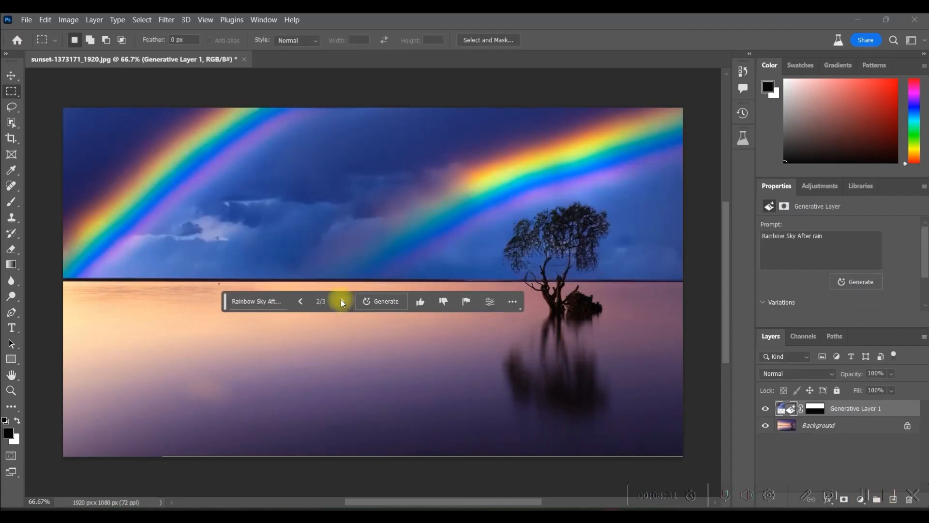
left_click(341, 301)
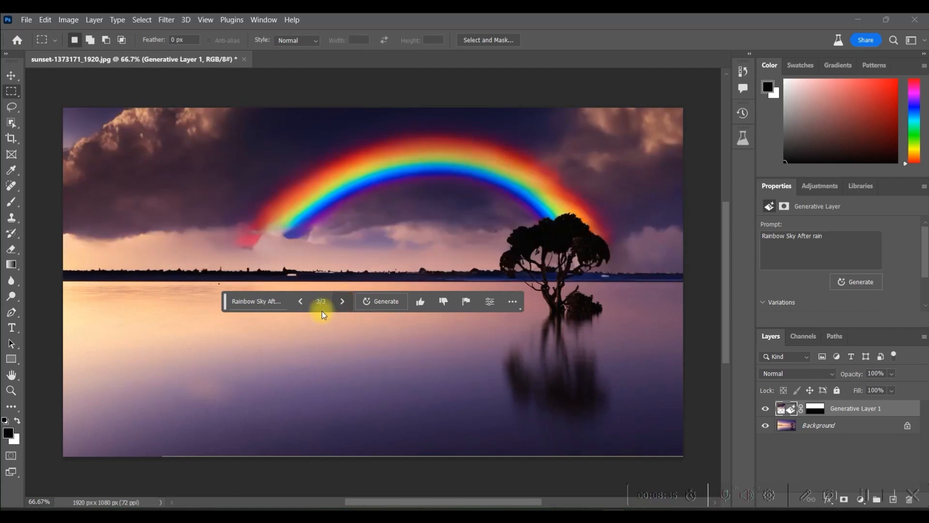
left_click(301, 301)
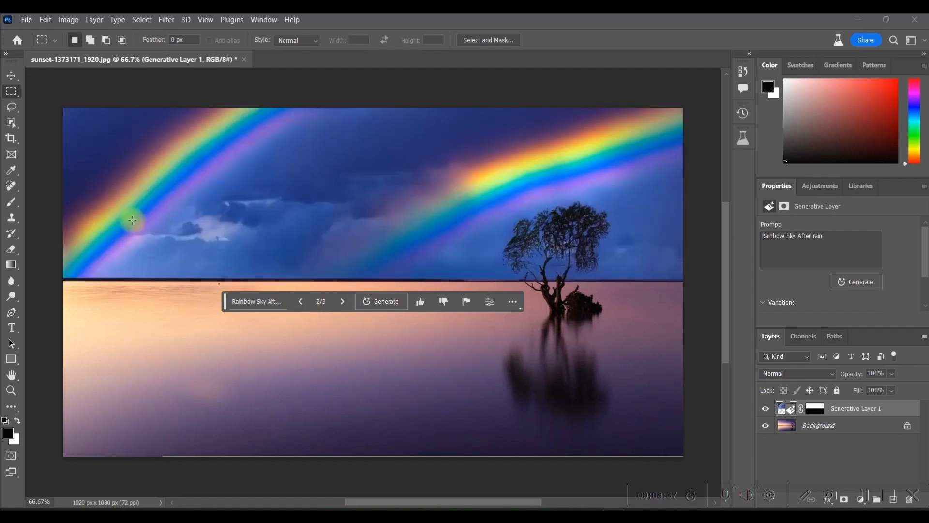
left_click(299, 303)
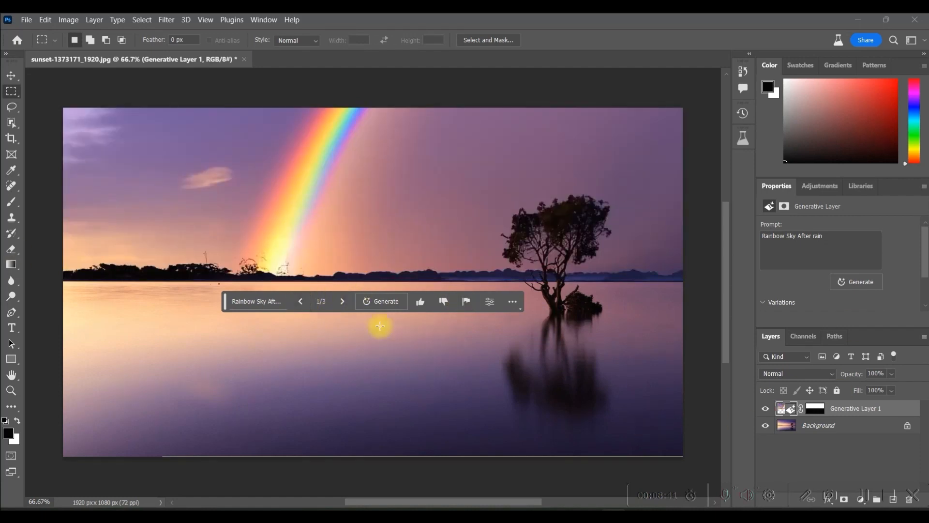
left_click(343, 305)
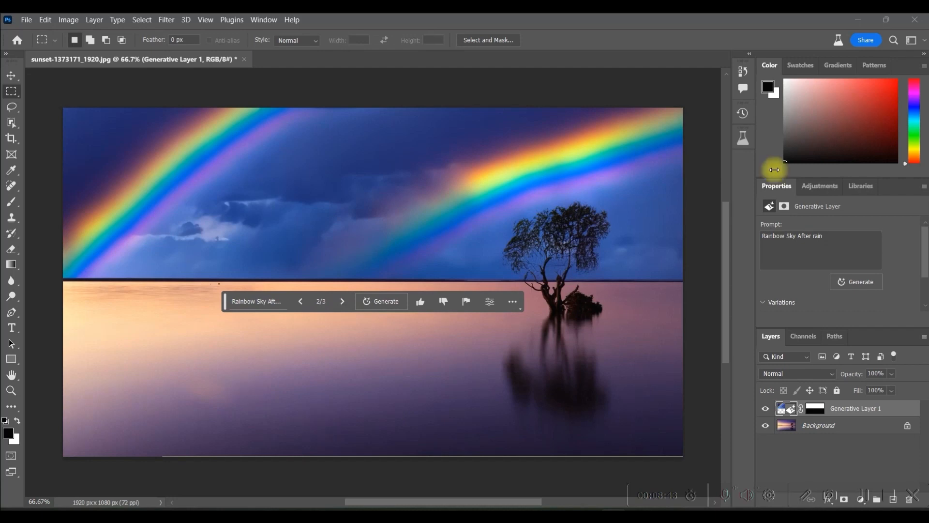
left_click(342, 301)
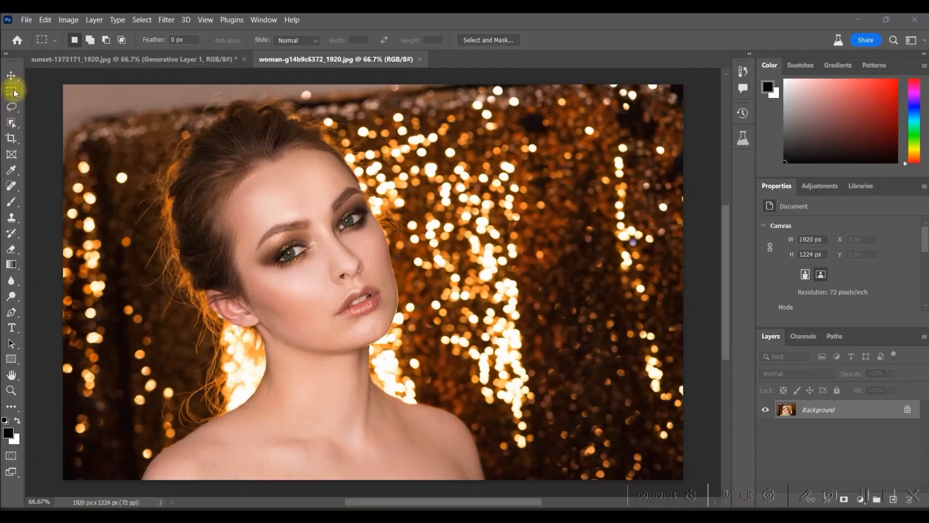
- Run Generative Fill with the prompt "Smile" on a rectangular selection around the woman's mouth and keep the third variation
left_click(12, 92)
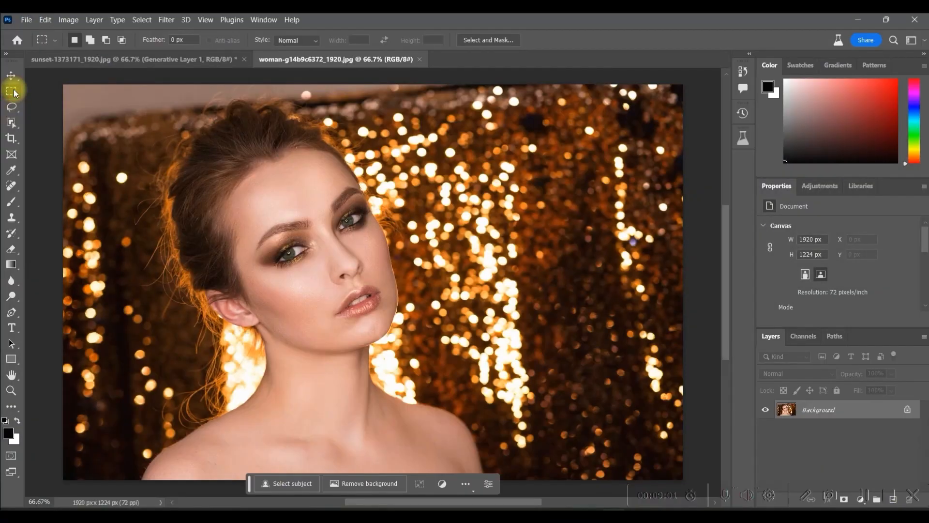
left_click(324, 301)
left_click_drag(327, 297, 445, 261)
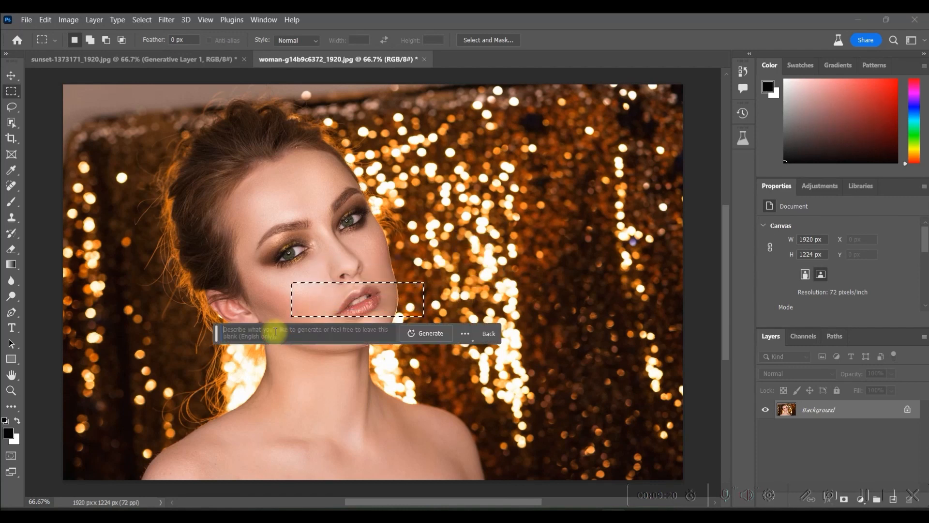
type("Smile")
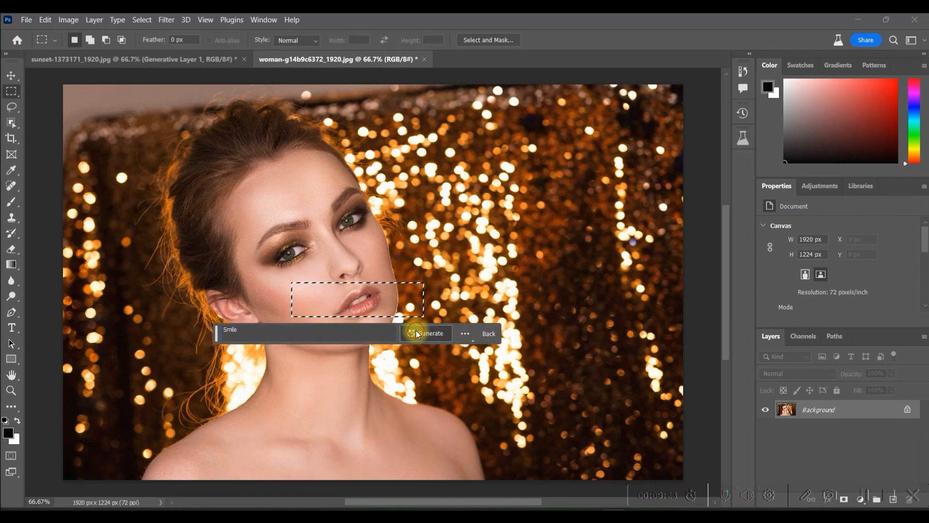
left_click(417, 332)
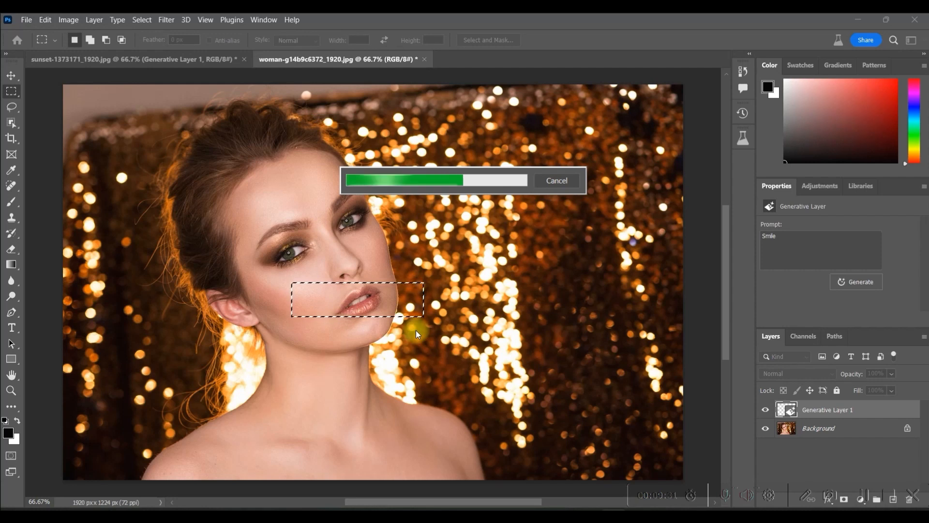
left_click(327, 335)
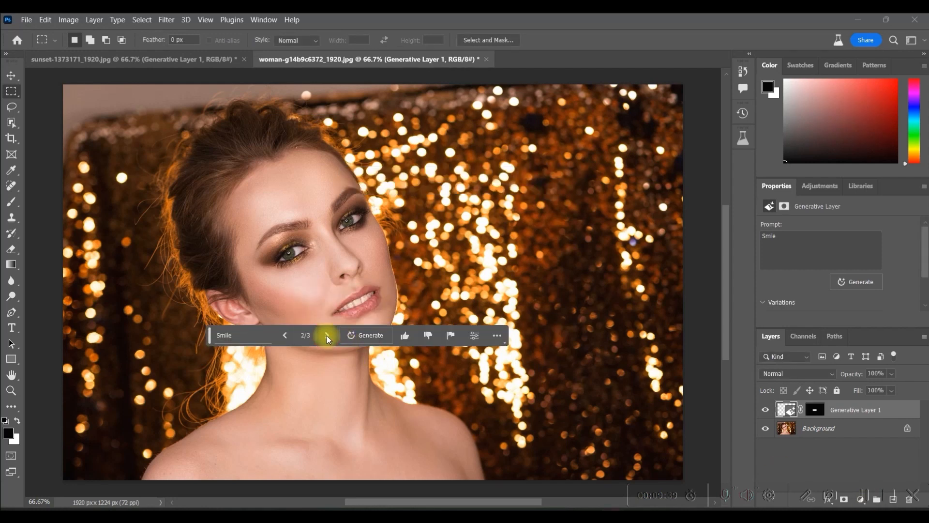
left_click(327, 335)
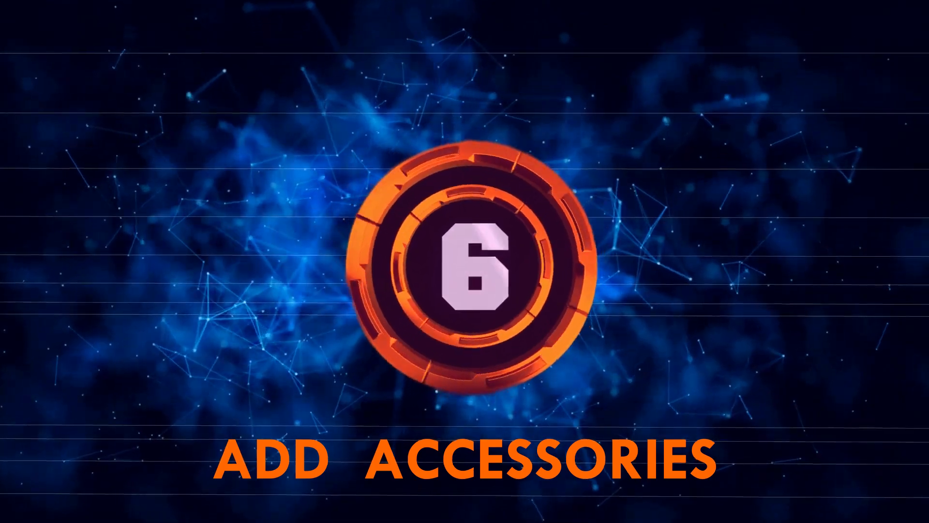
- Run Generative Fill with the prompt "Hat" on a rectangular selection around the top of the woman's head and keep the third variation
left_click_drag(157, 97, 333, 178)
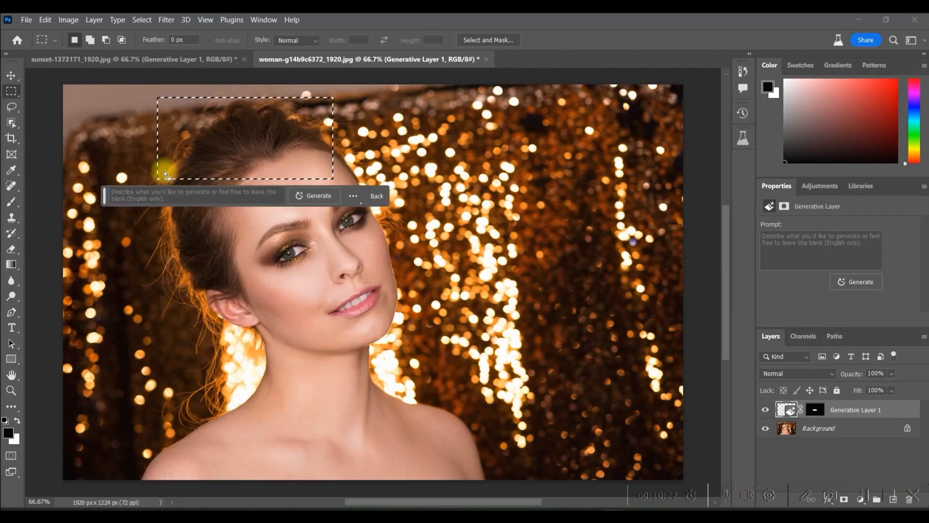
left_click_drag(183, 166, 194, 166)
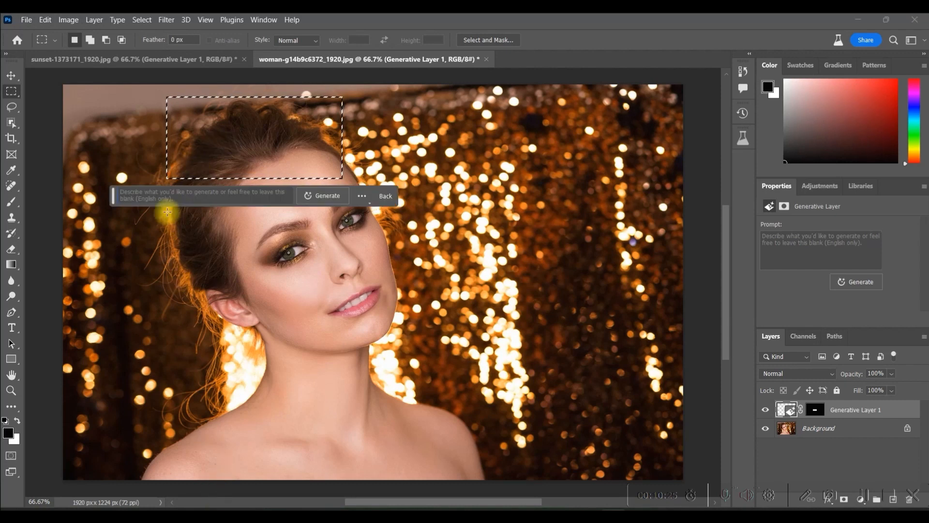
type("r")
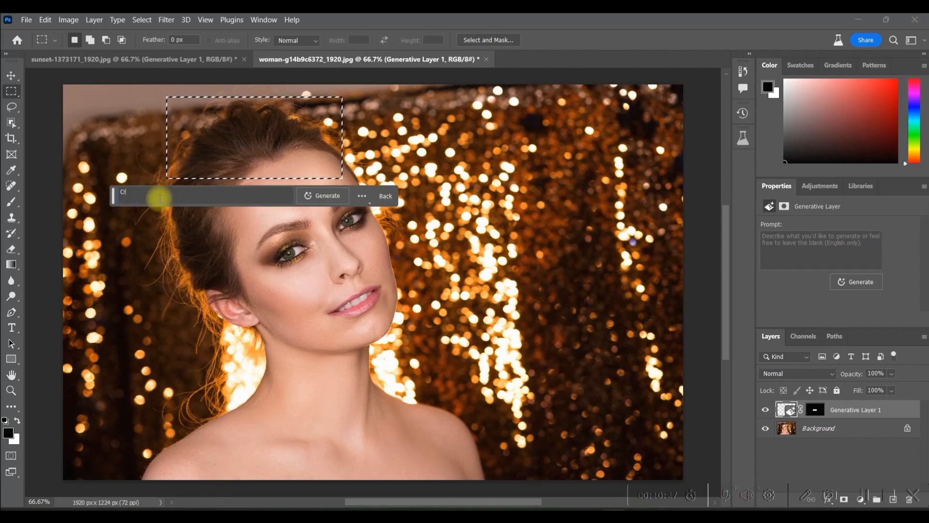
type("Hat")
left_click(322, 195)
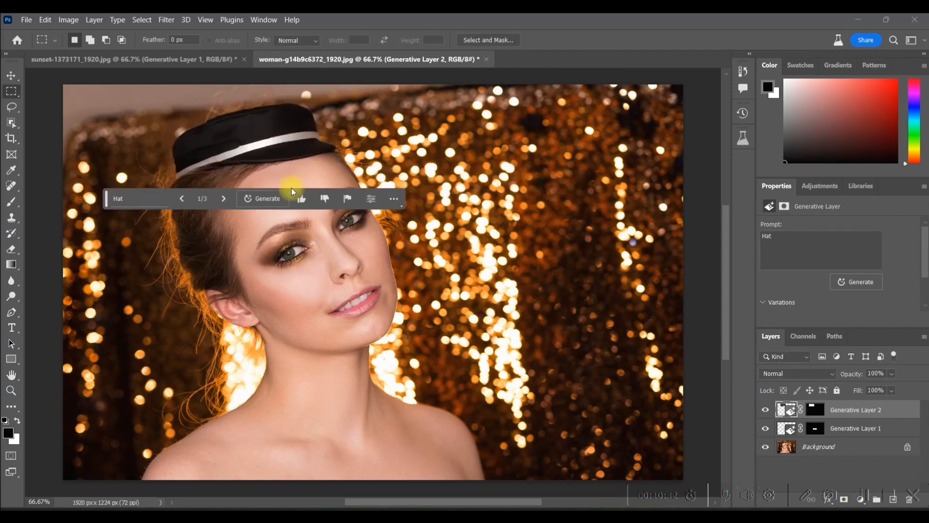
left_click(222, 198)
left_click(222, 199)
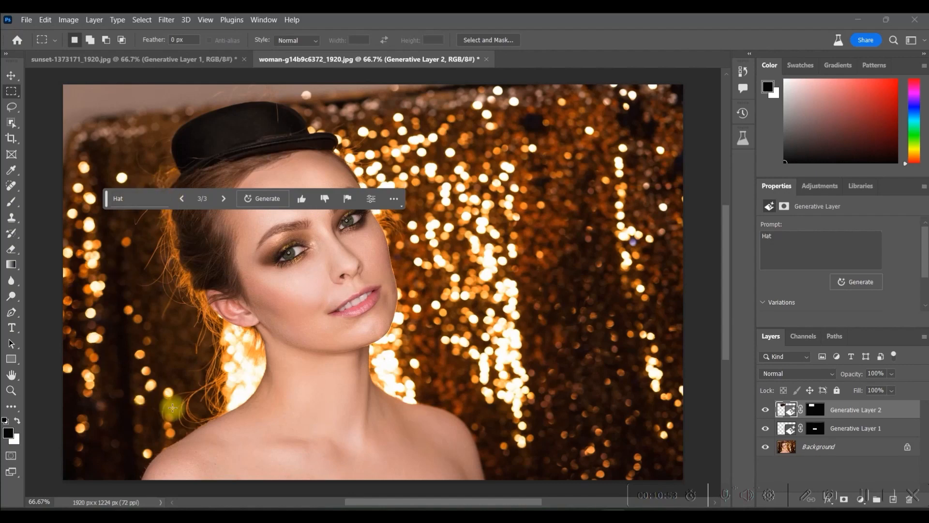
- Run Generative Fill with the prompt "Red Dress" on a rectangular selection over the woman's shoulders and chest and browse its variations
left_click_drag(172, 402, 483, 342)
scroll(483, 342, "up", 2)
left_click_drag(274, 135, 272, 136)
scroll(413, 307, "up", 1)
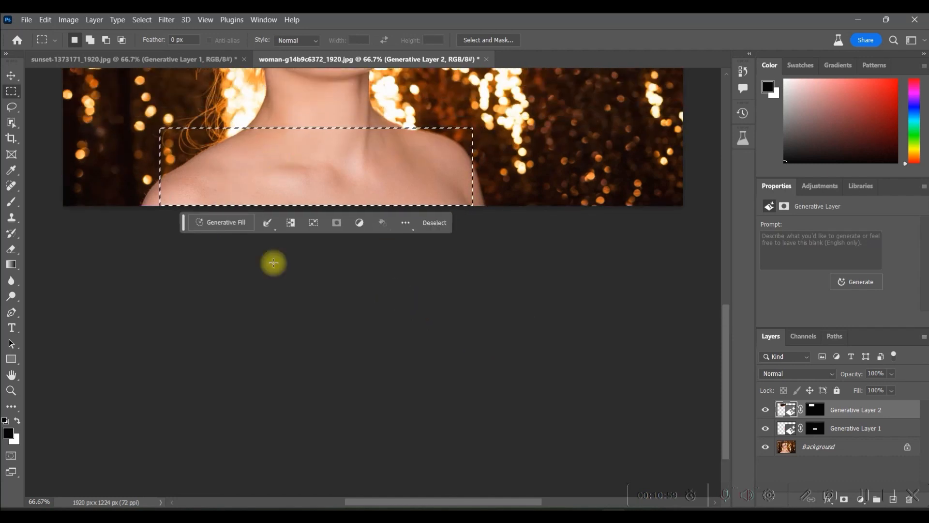
left_click(233, 222)
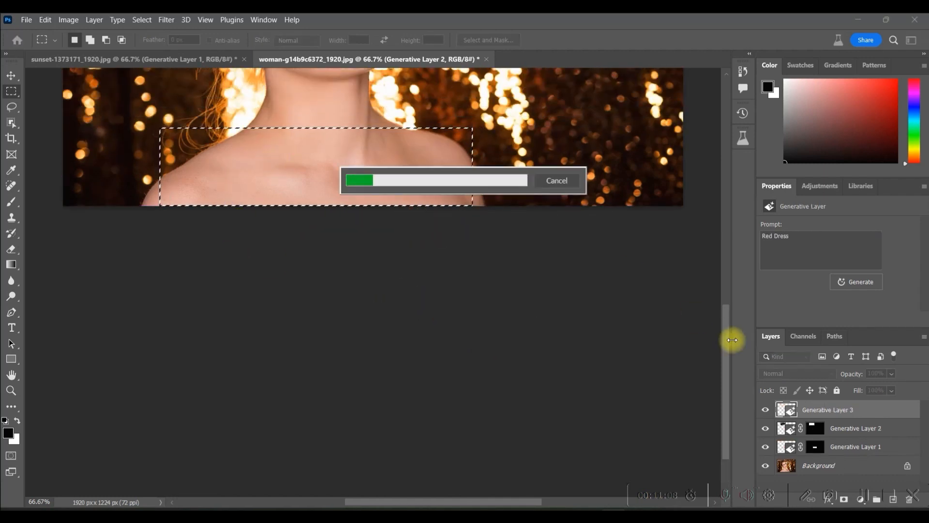
left_click_drag(725, 341, 722, 266)
left_click(287, 428)
left_click(287, 429)
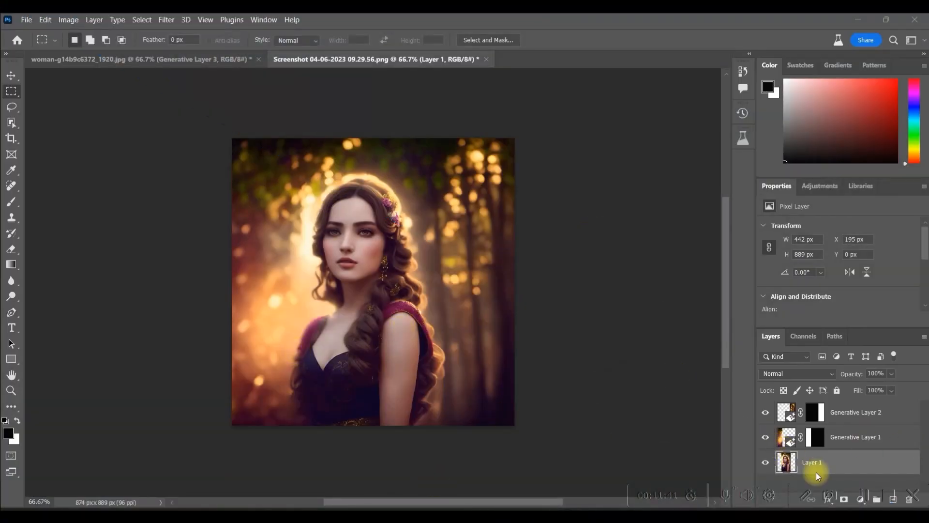
left_click(826, 464)
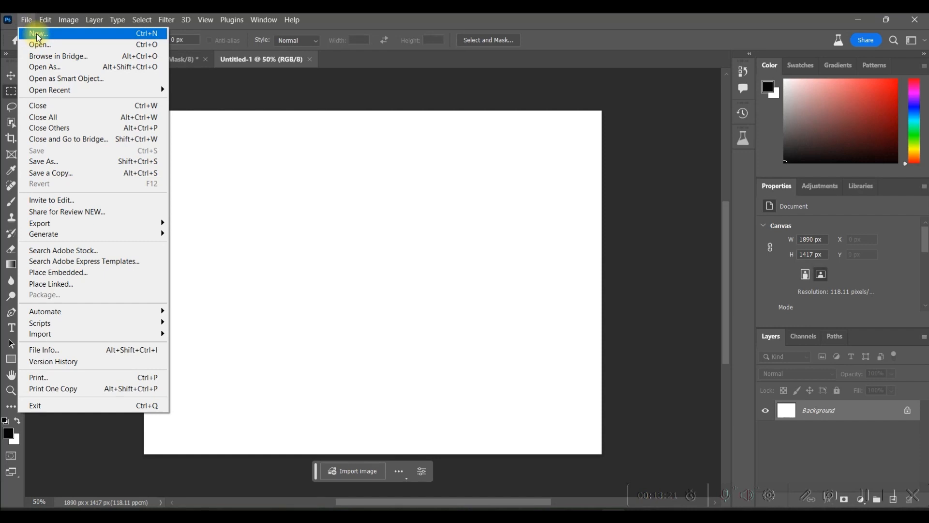
- Create a blank 1890 × 1417 px document, unlock its background and run Generative Fill with the prompt "Cat on sofa" on the whole canvas
left_click(394, 217)
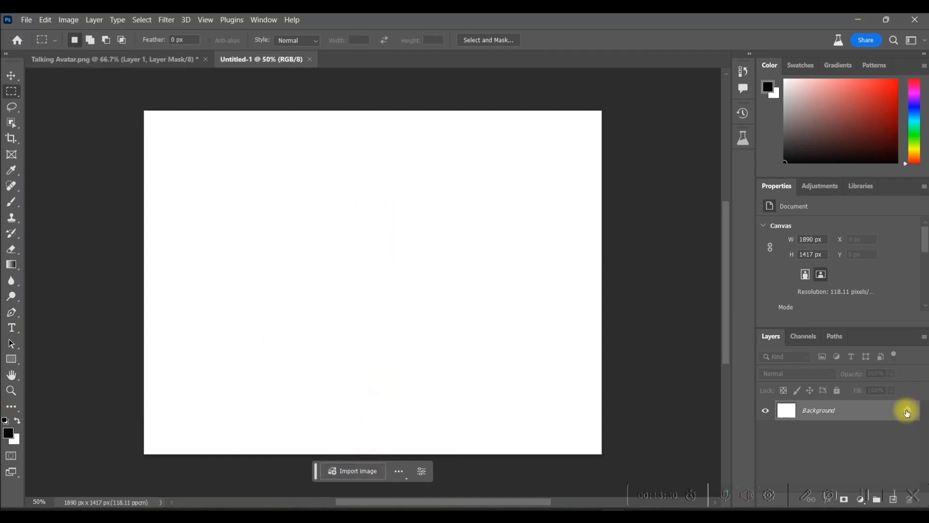
left_click(908, 411)
left_click(290, 471)
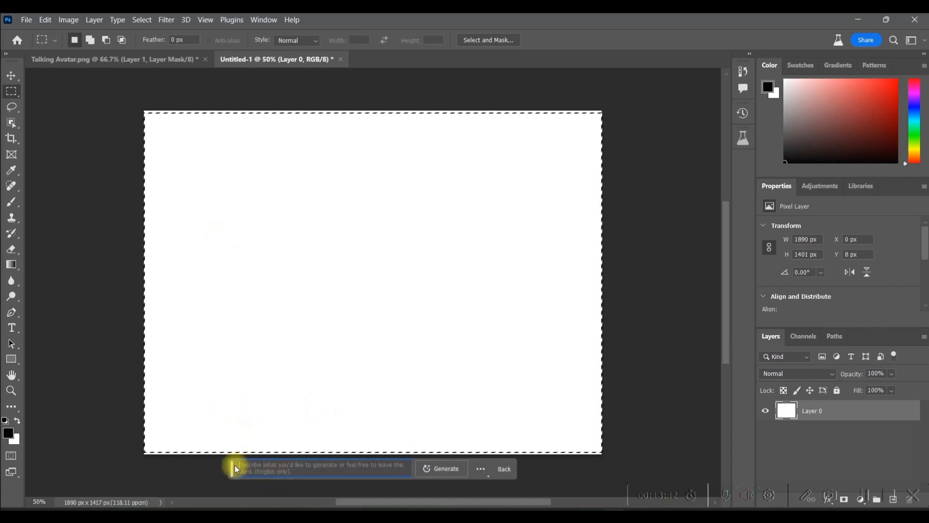
left_click(440, 469)
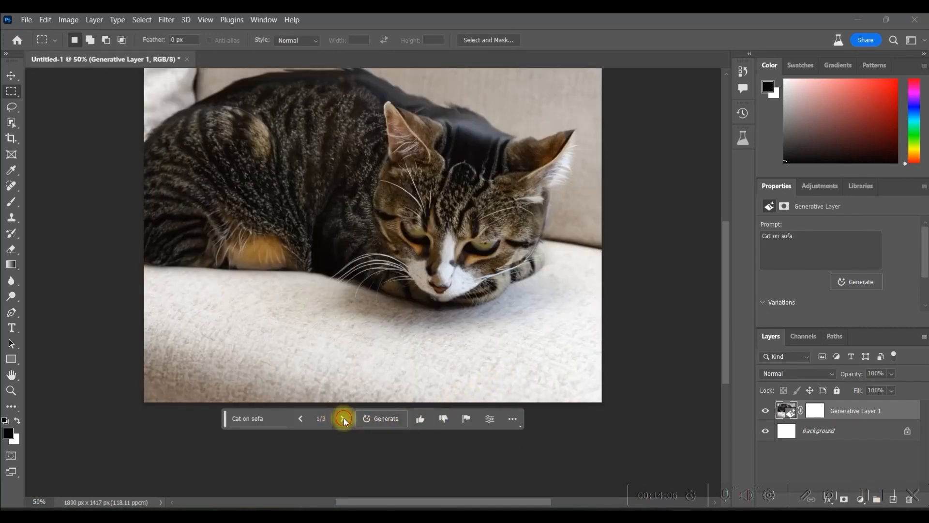
- Step through the generated cat variations as far as the third one
left_click(344, 419)
scroll(368, 418, "up", 1)
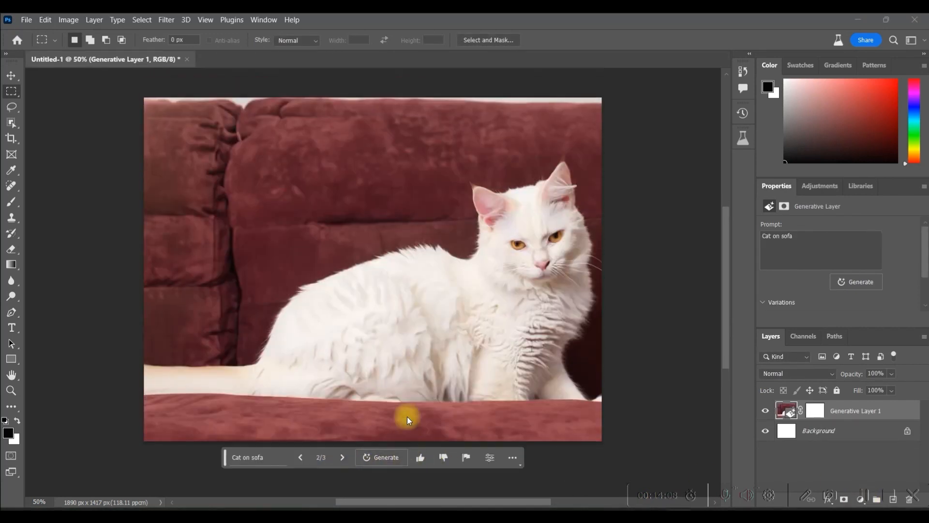
left_click(343, 458)
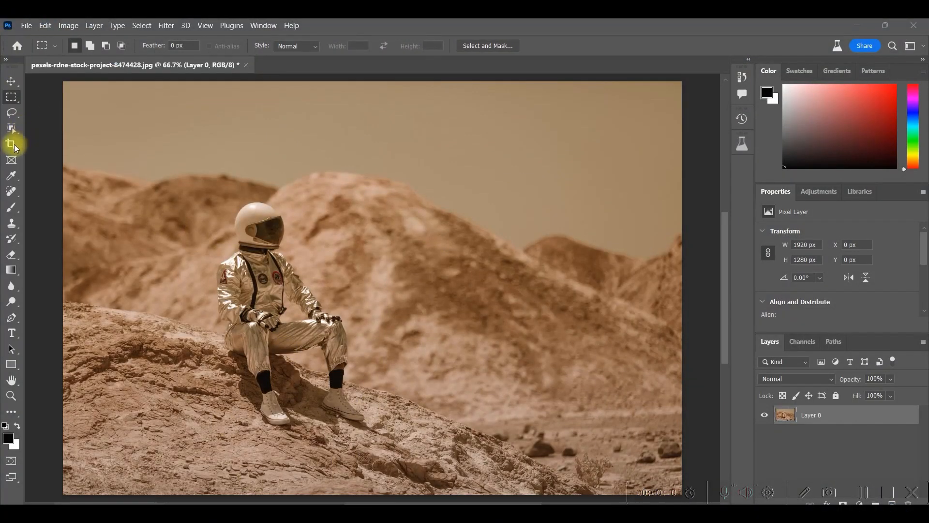
- Extend the astronaut photo's canvas below its lower edge by about 400 px with the Crop tool and apply the crop
key("c")
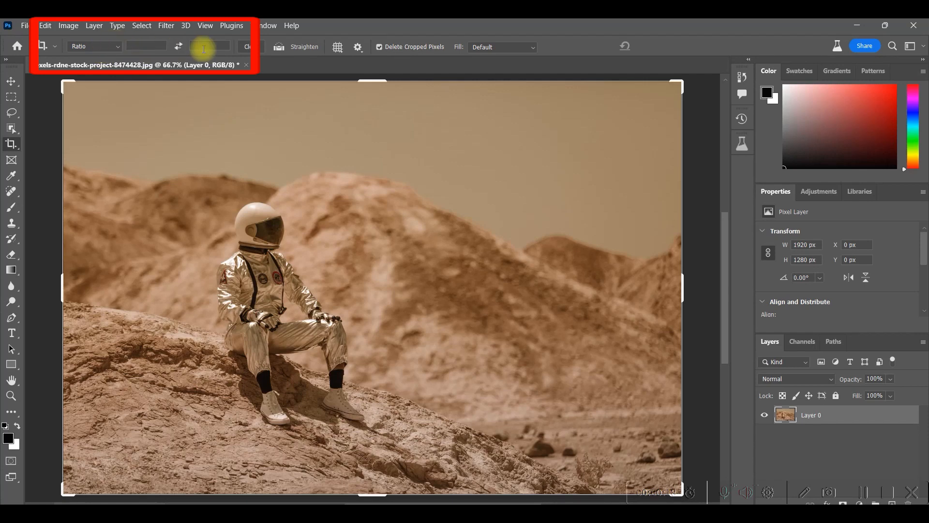
left_click_drag(370, 494, 372, 501)
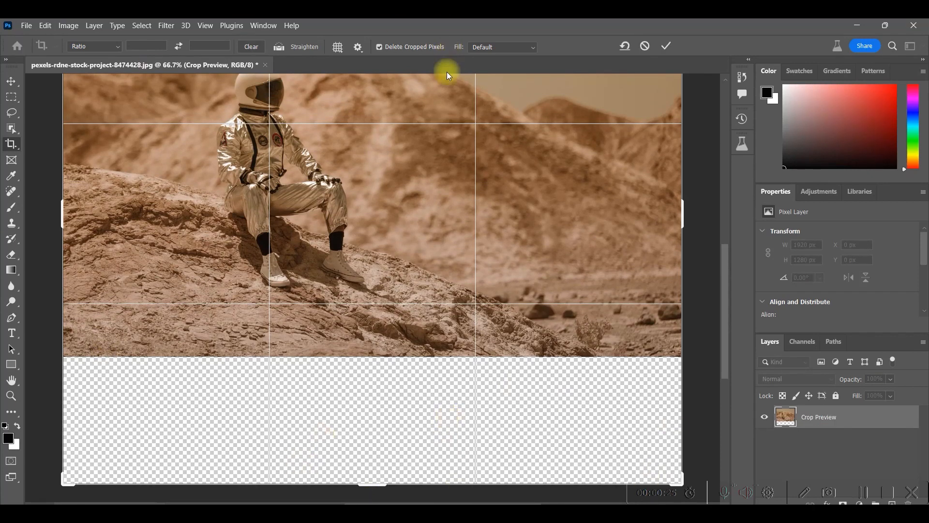
left_click(18, 100)
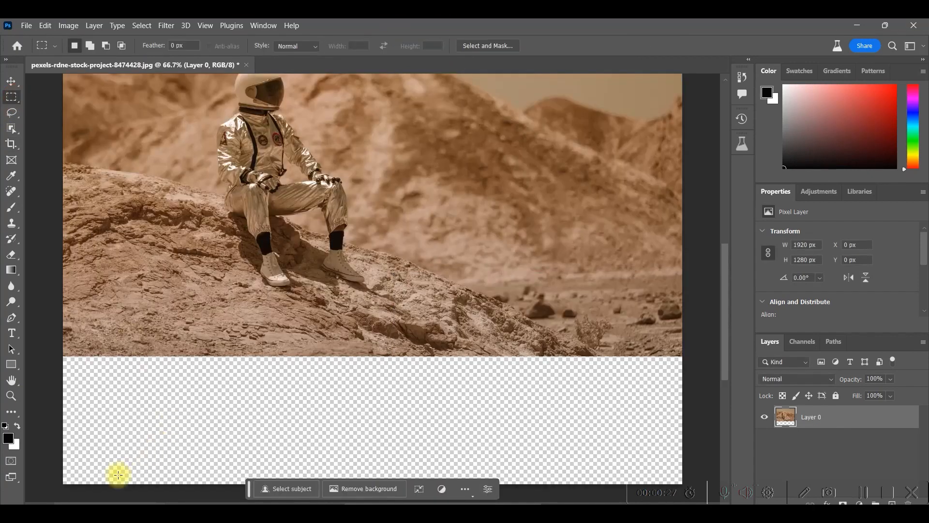
- Select the empty strip below the astronaut photo with a slight overlap and run Generative Fill with the prompt "Riflection of Sky"
left_click_drag(56, 348, 706, 310)
scroll(623, 342, "up", 2)
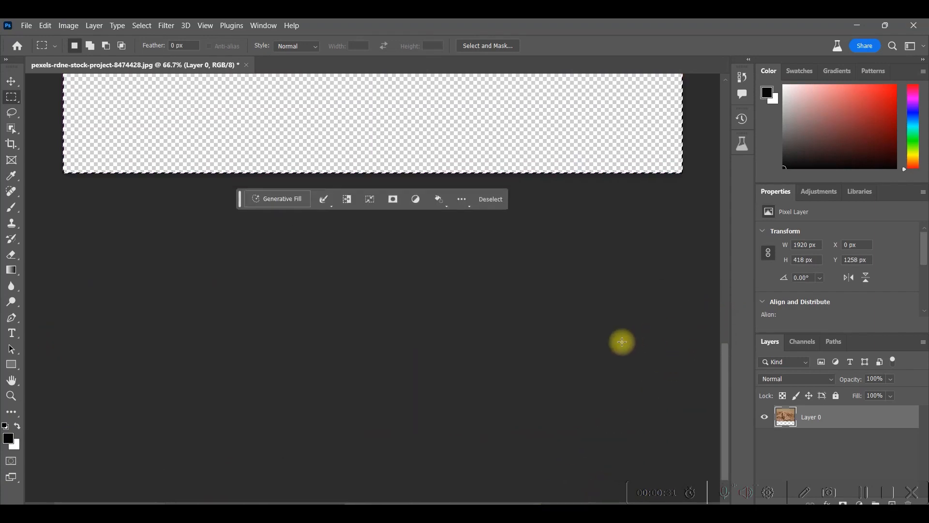
left_click(265, 236)
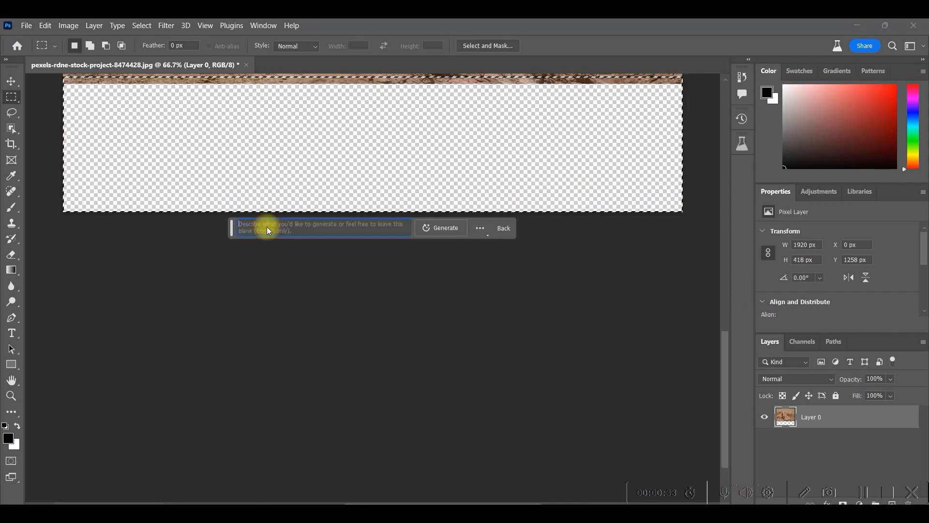
type("Rif")
type("lection of Sky")
key("Return")
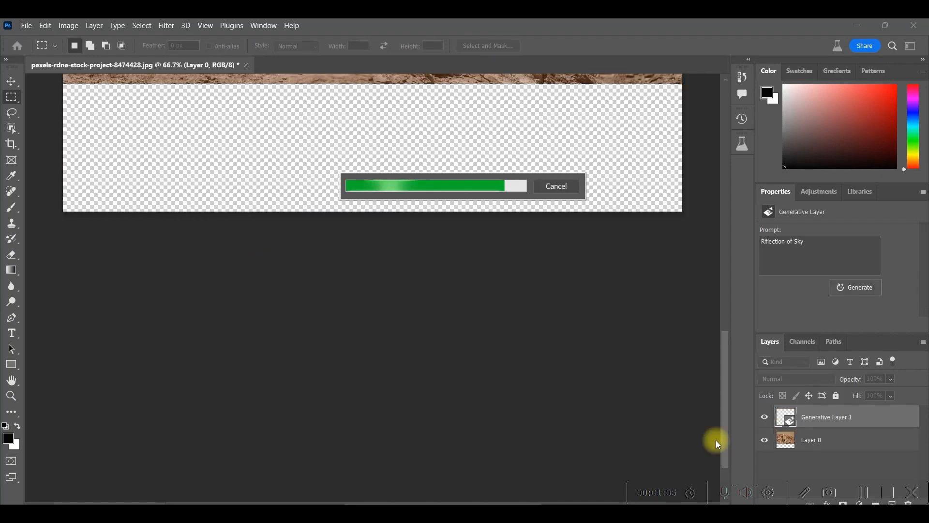
- Compare the three generated reflection variations below the astronaut and keep the second one
scroll(676, 370, "up", 1)
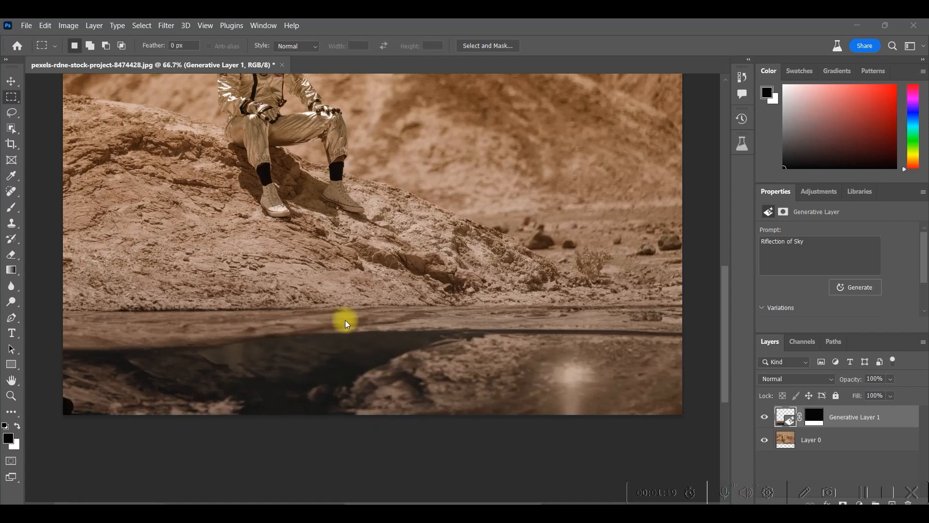
left_click(339, 432)
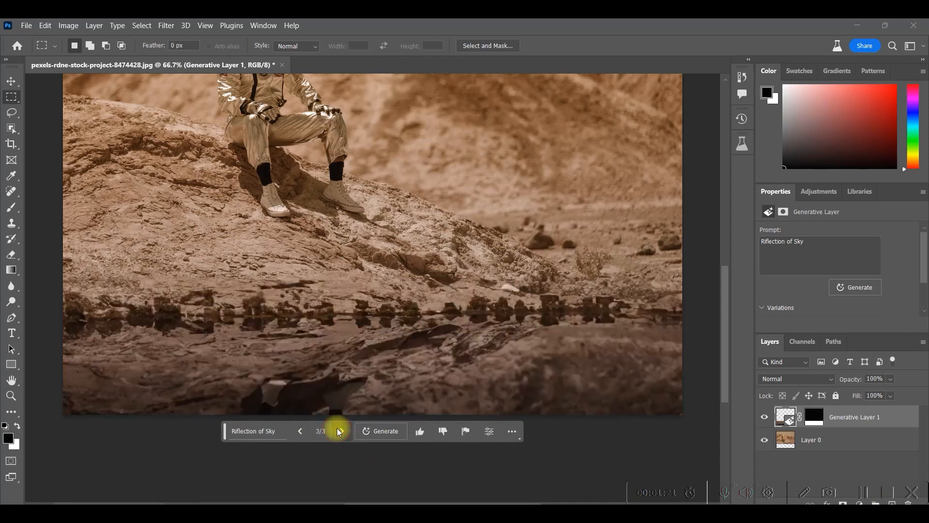
left_click(301, 432)
left_click(302, 432)
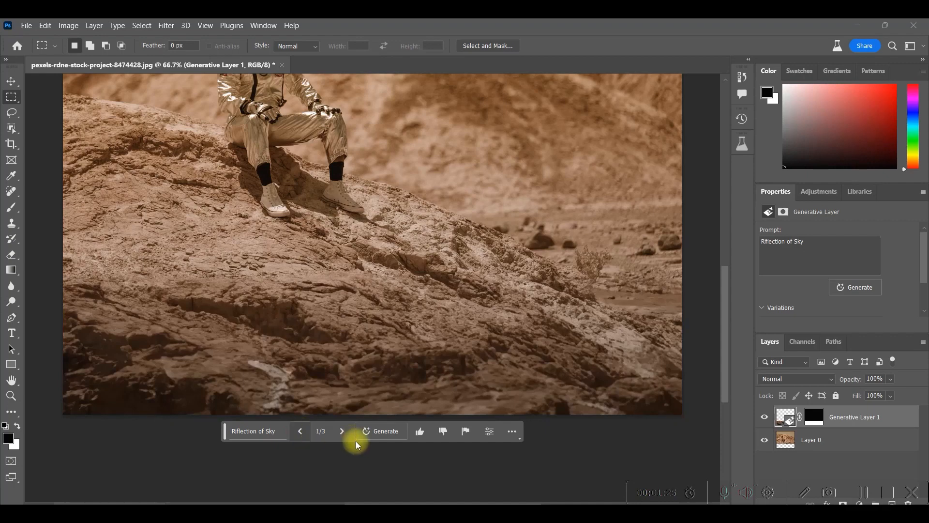
scroll(556, 266, "up", 3)
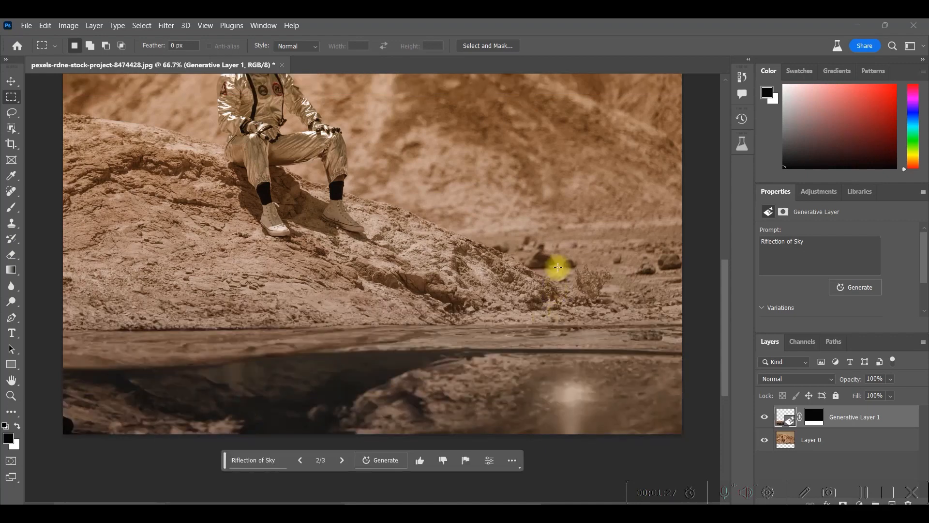
scroll(457, 274, "up", 2)
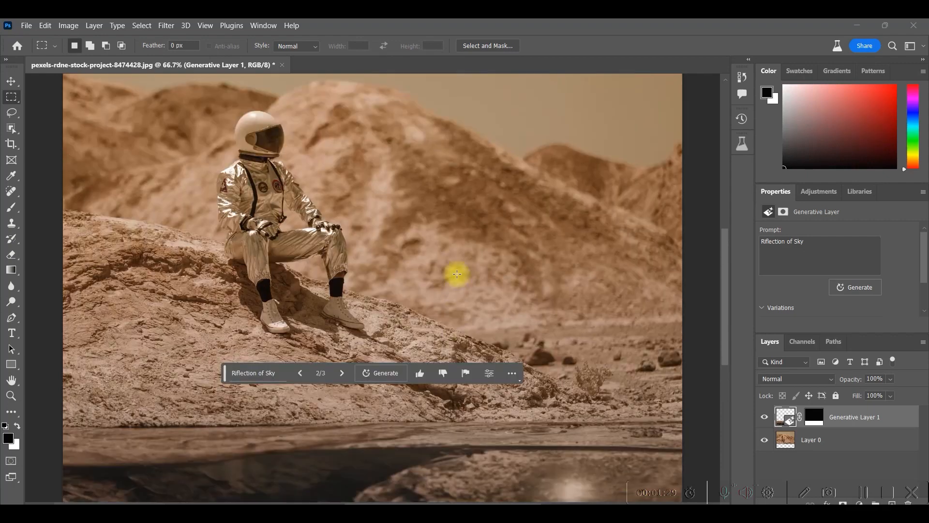
- Open the export options for the extended astronaut image
left_click(27, 28)
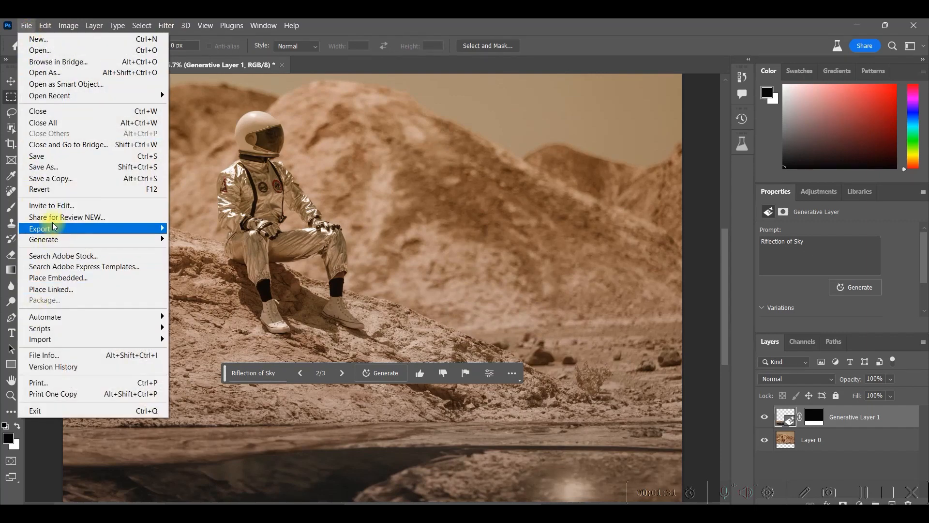